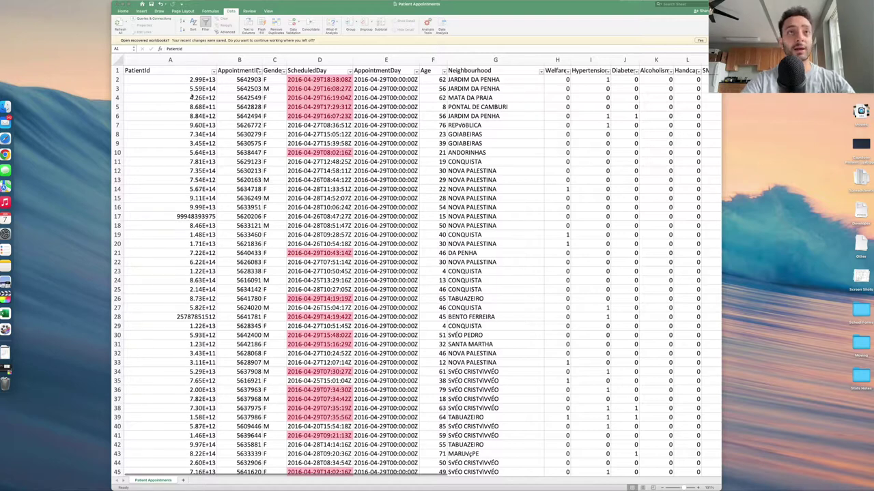
- Copy the entire contents of the Patient Appointments sheet and paste them into a new blank sheet
click(119, 61)
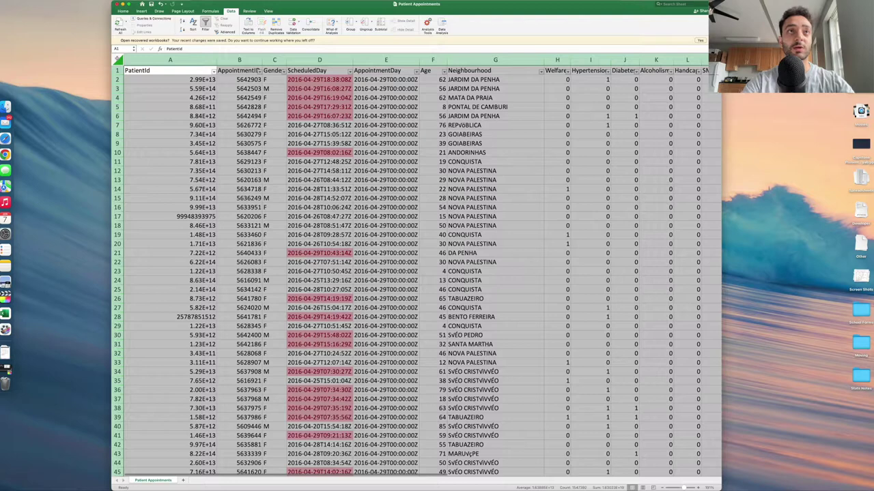
right_click(157, 88)
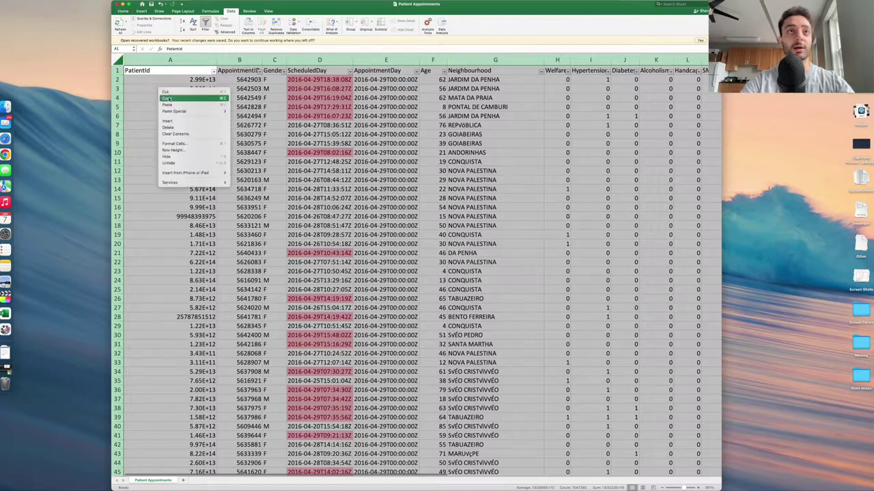
click(167, 99)
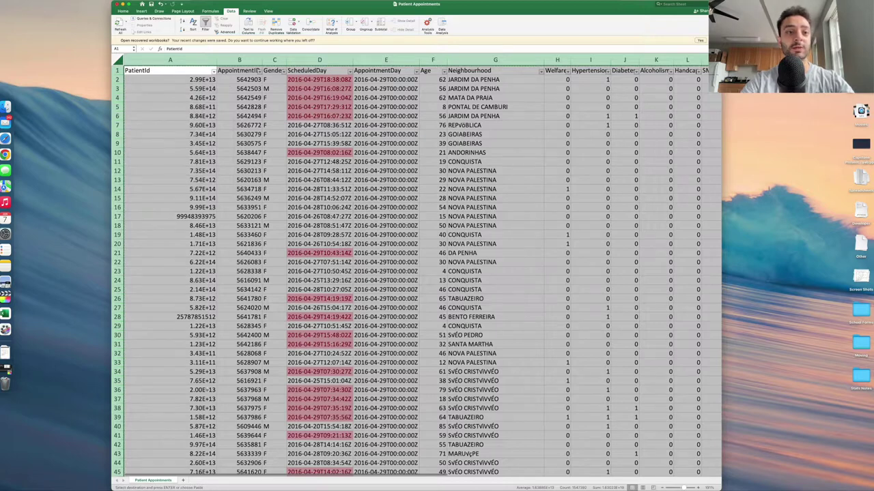
click(183, 480)
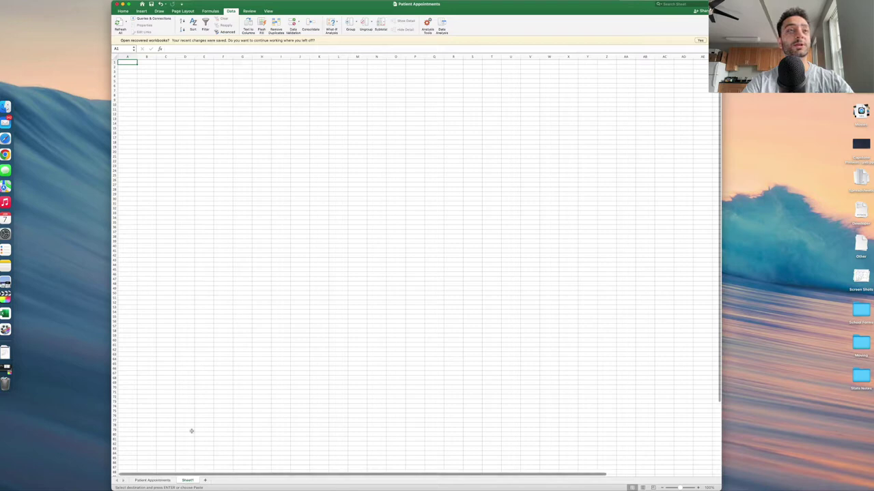
right_click(128, 62)
click(142, 79)
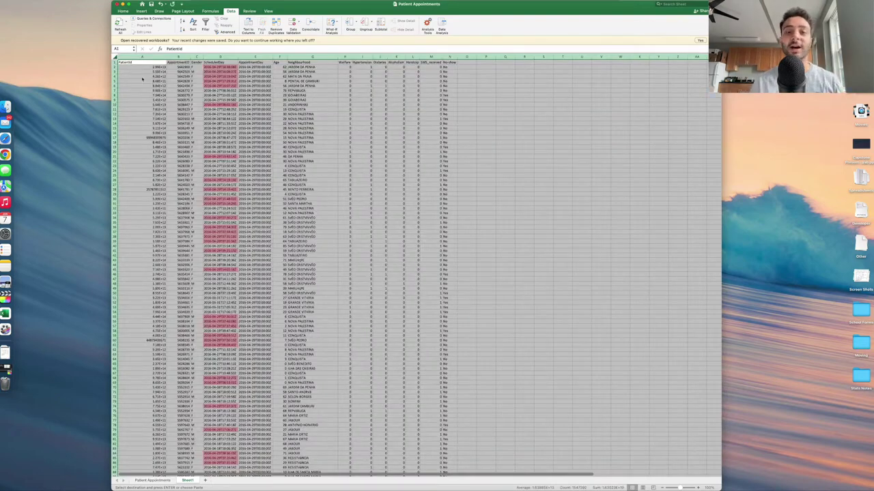
click(188, 480)
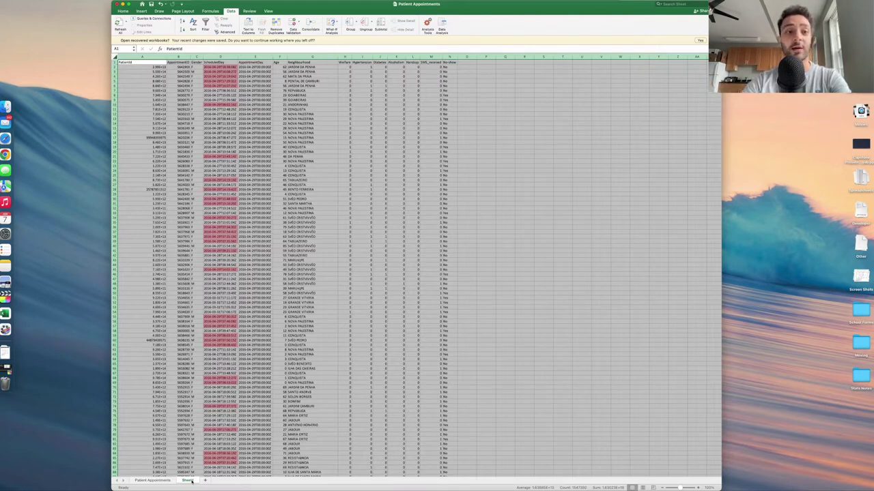
- Duplicate the Patient Appointments sheet within the same workbook, placing the copy at the end
click(149, 481)
click(167, 408)
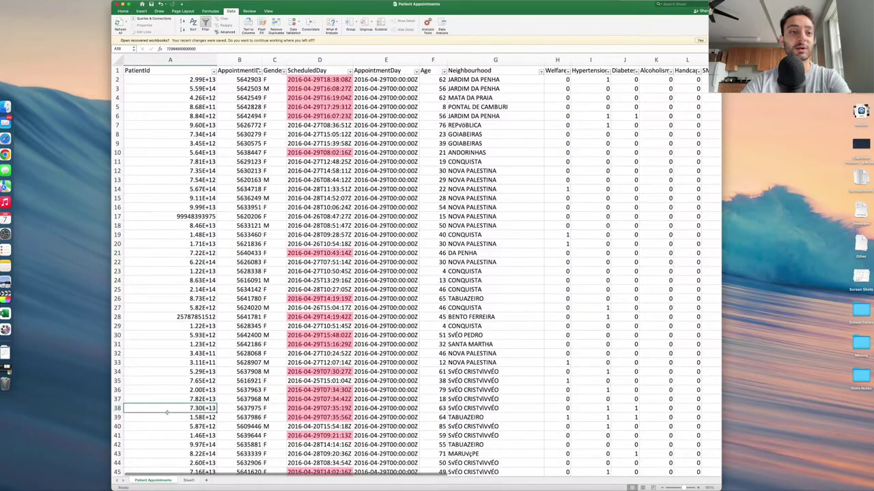
right_click(153, 482)
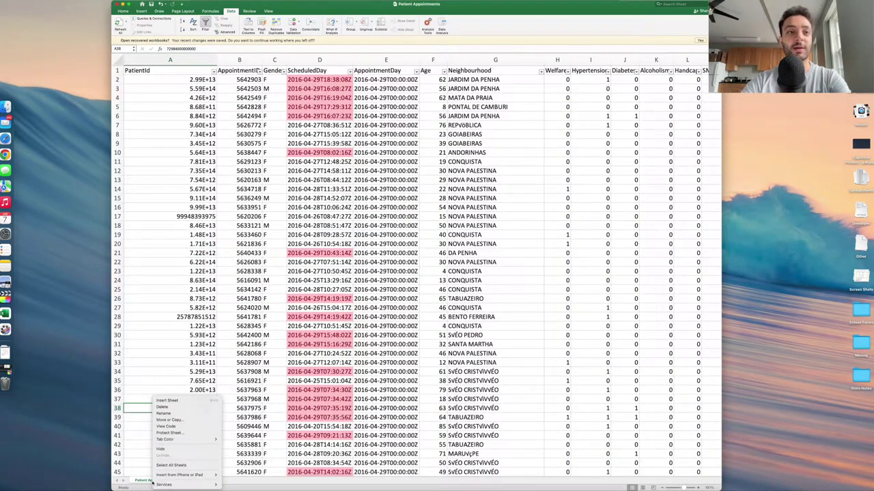
click(178, 422)
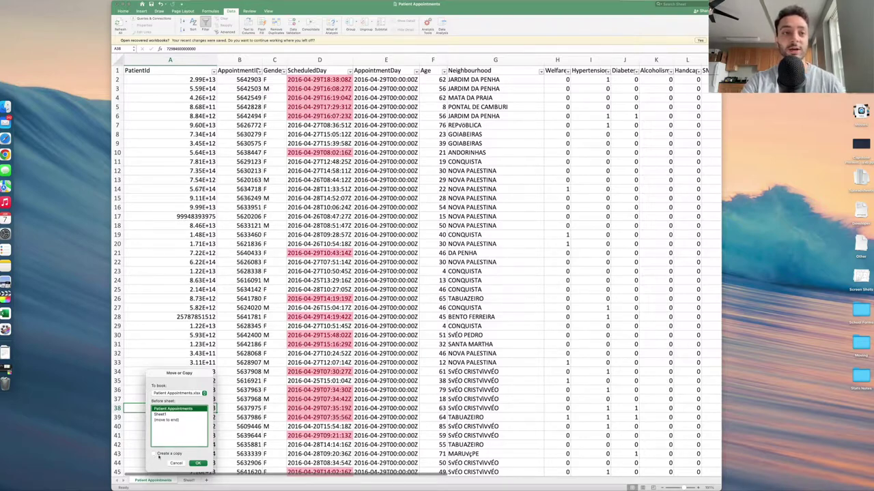
click(153, 454)
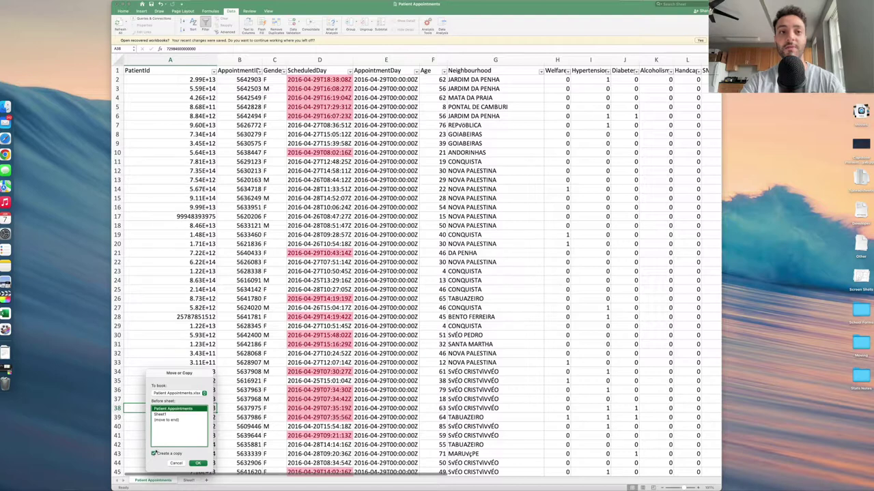
click(166, 421)
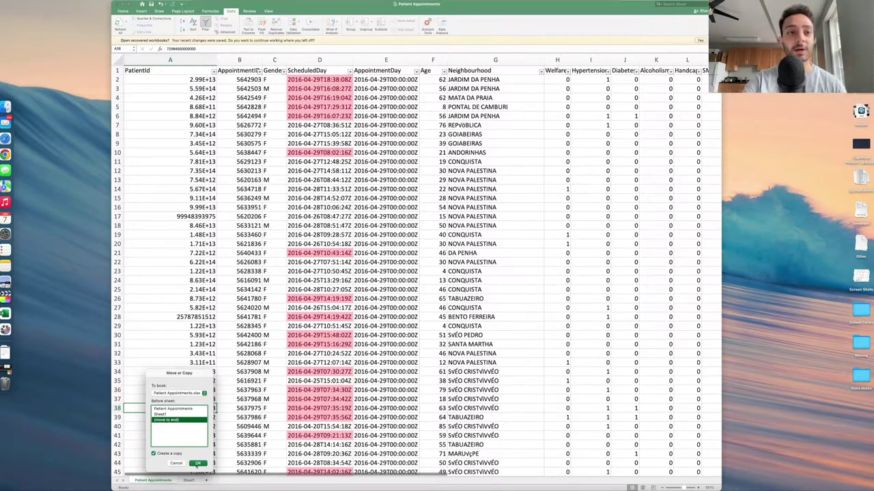
click(197, 463)
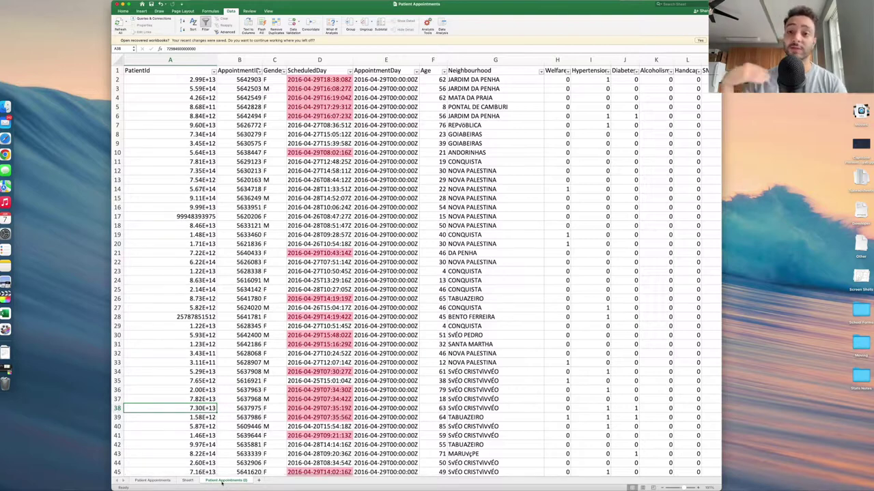
- Create a copy of the Patient Appointments sheet in a new workbook and close that workbook without saving
right_click(161, 481)
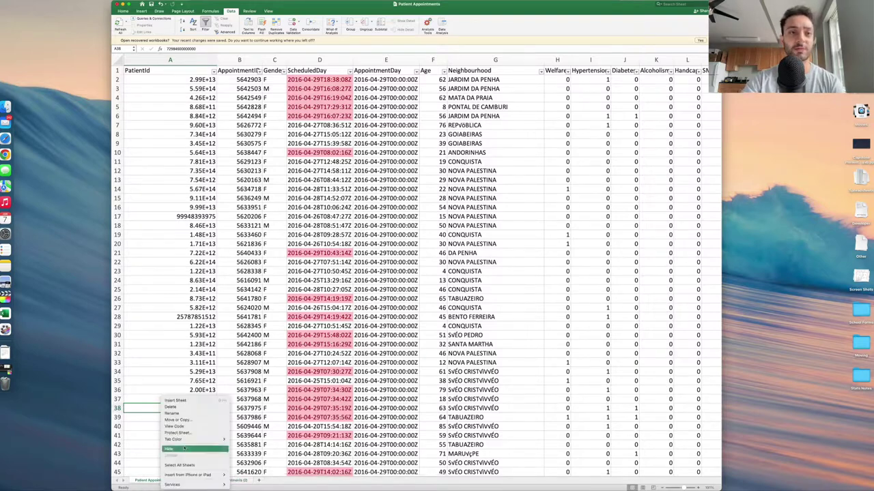
click(179, 420)
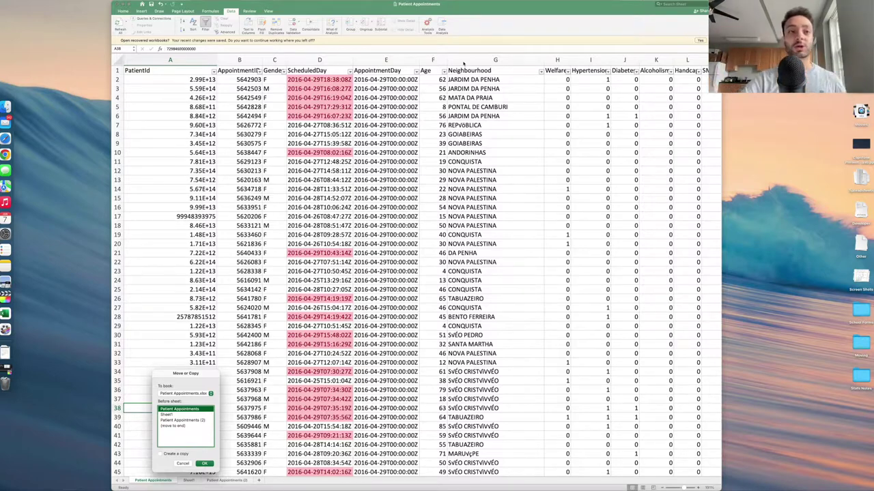
click(185, 394)
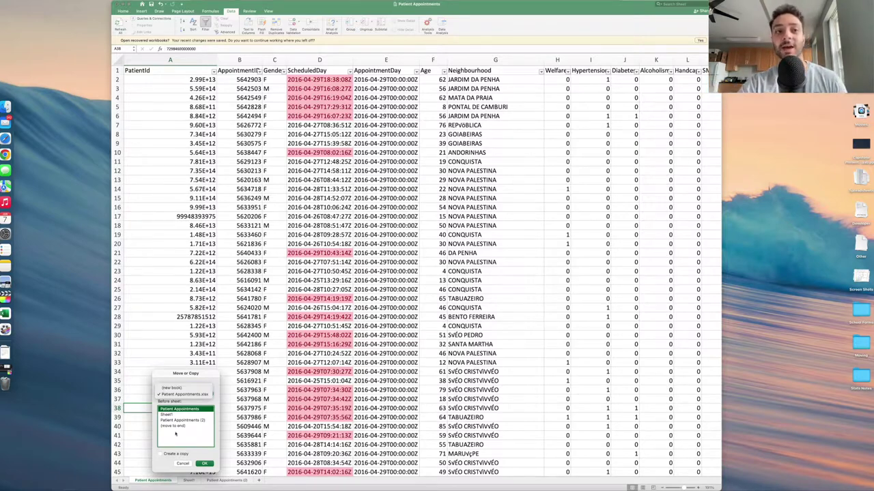
click(160, 456)
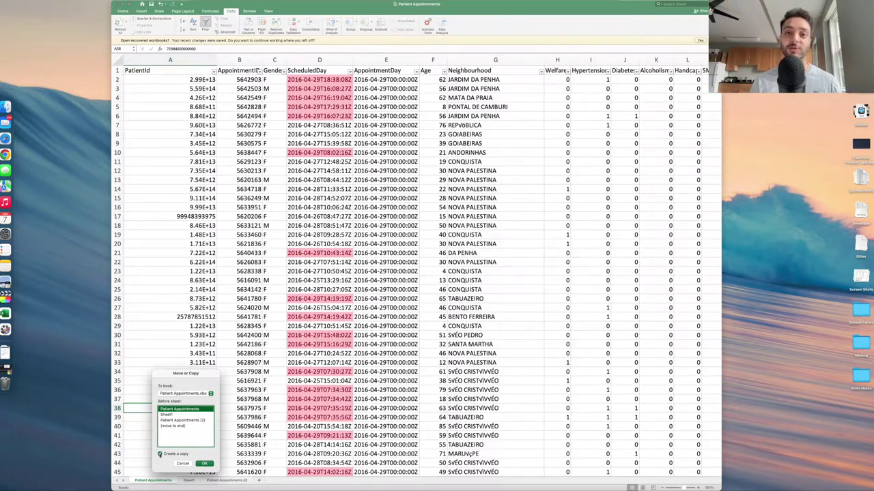
click(160, 454)
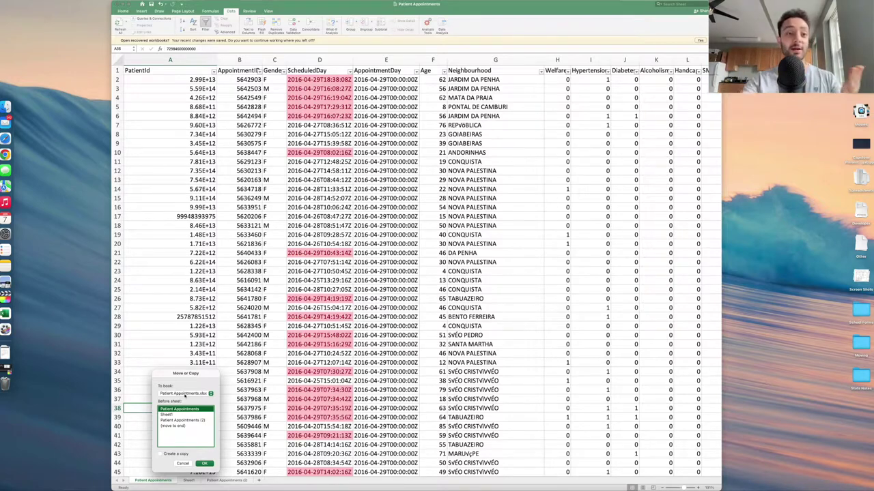
click(185, 396)
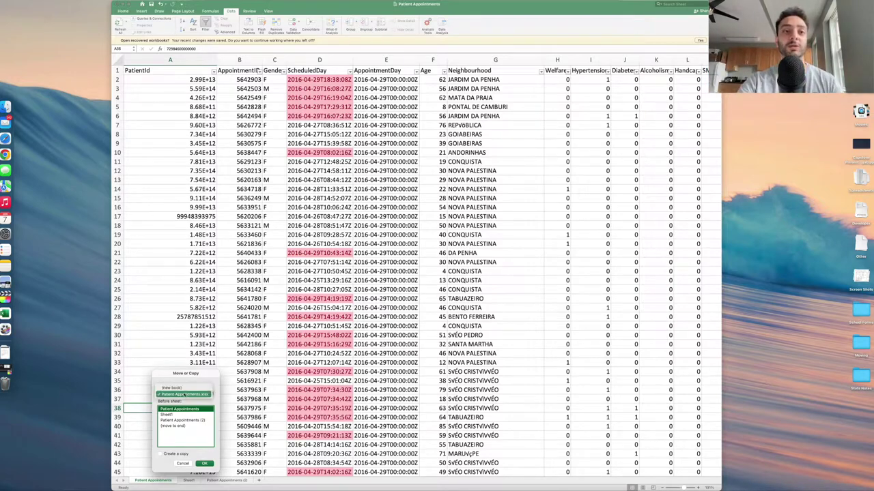
click(175, 389)
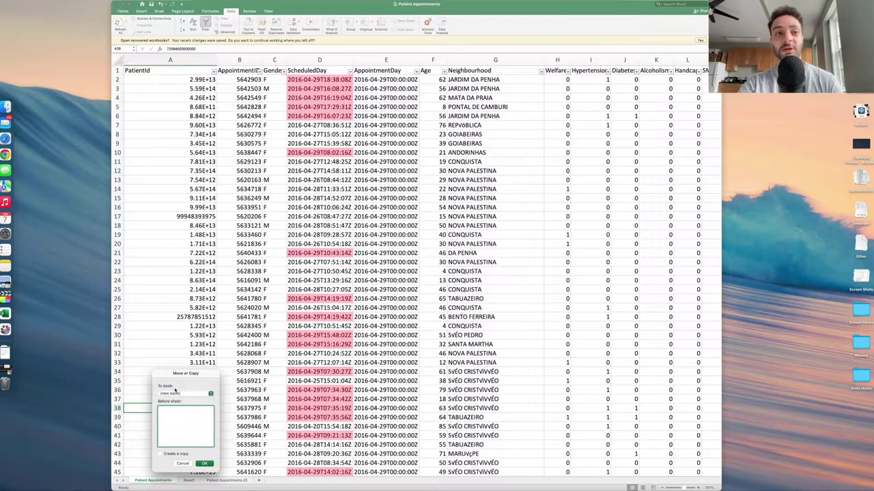
click(160, 454)
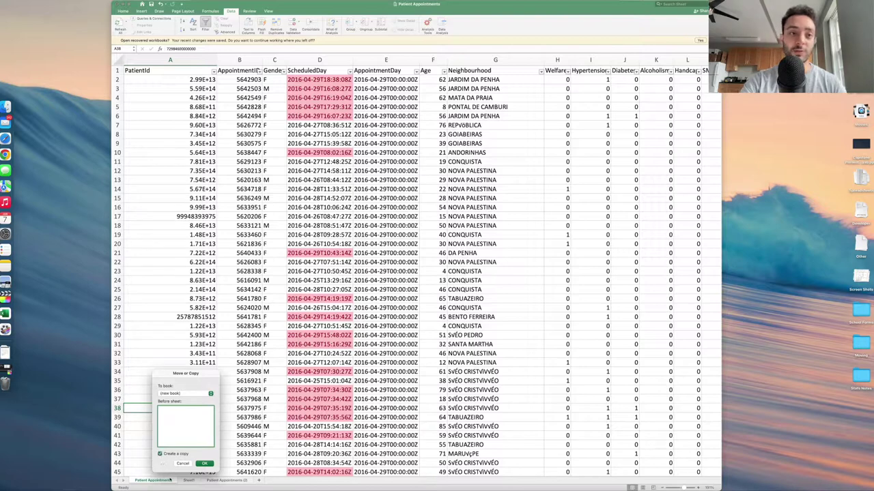
click(205, 464)
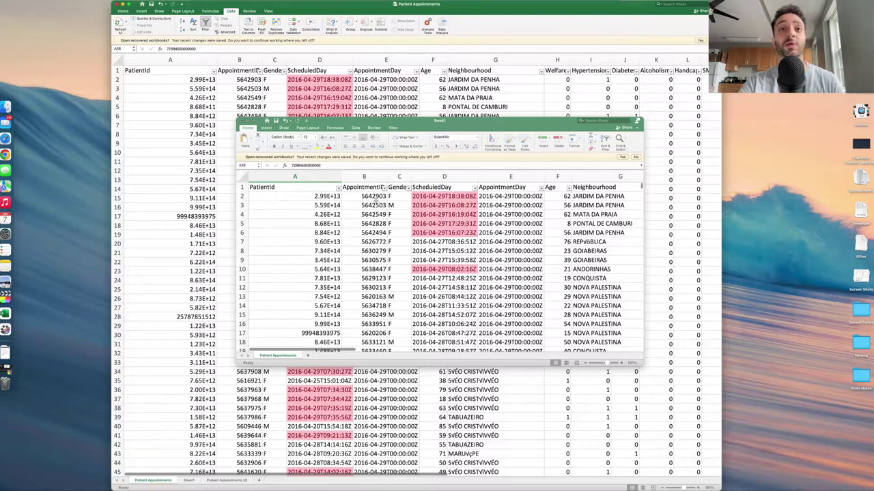
click(243, 120)
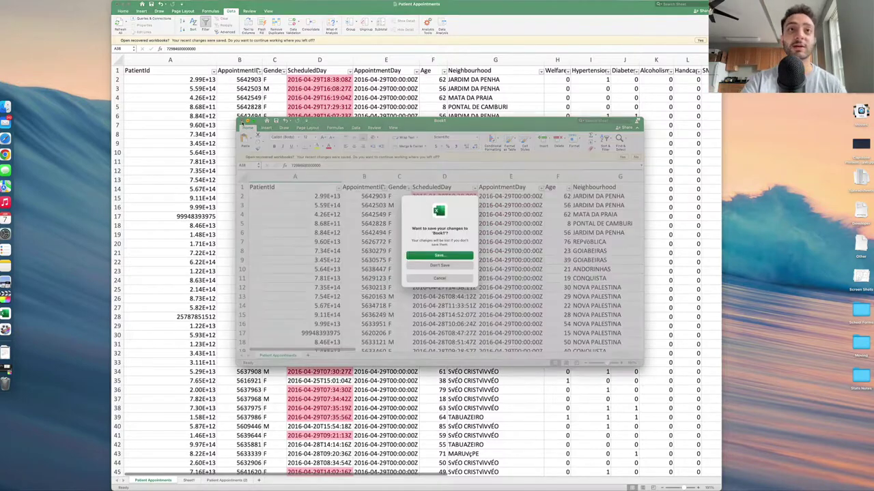
click(445, 264)
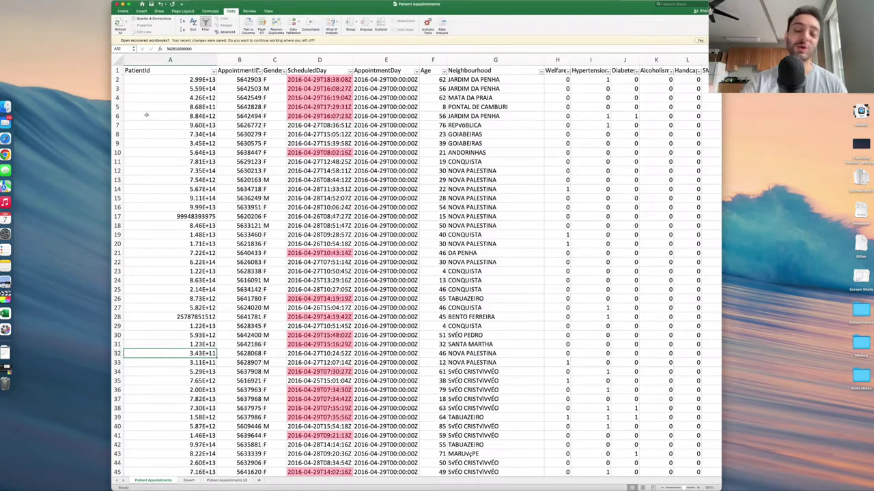
click(116, 60)
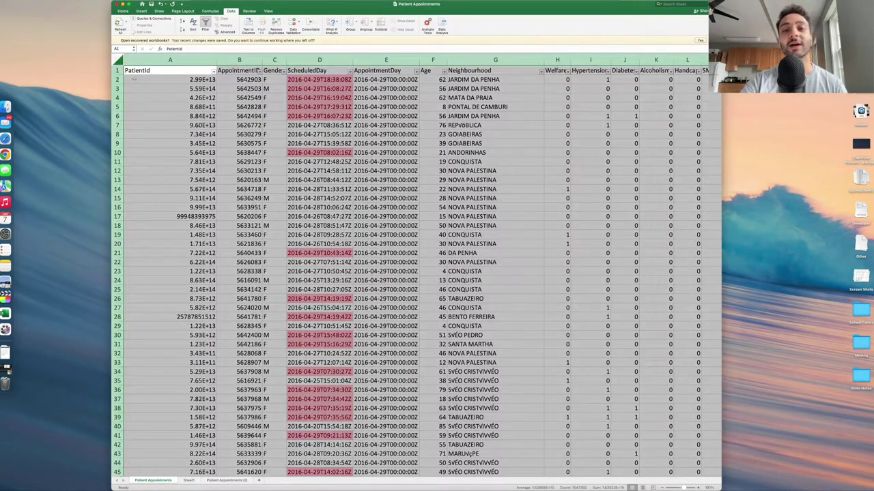
right_click(154, 480)
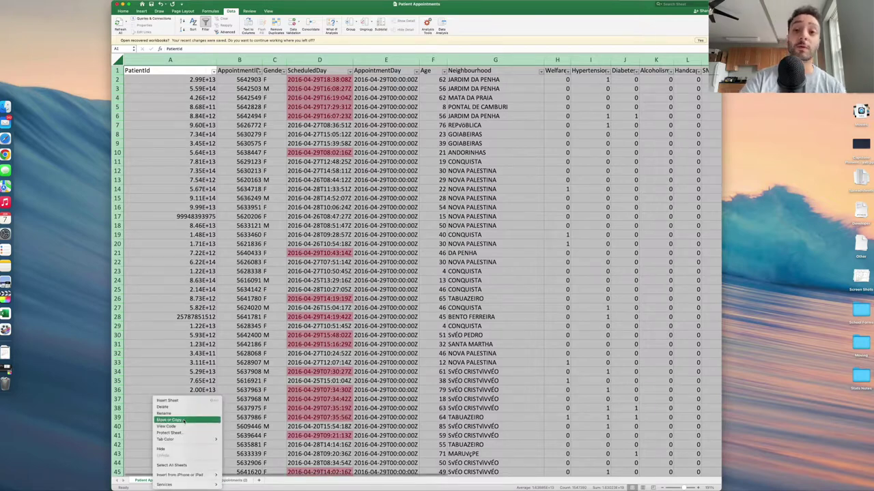
key(Escape)
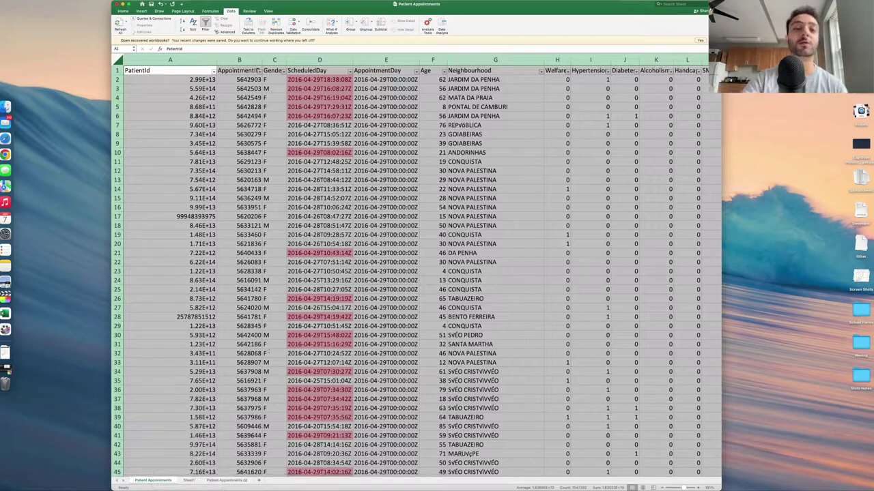
click(274, 380)
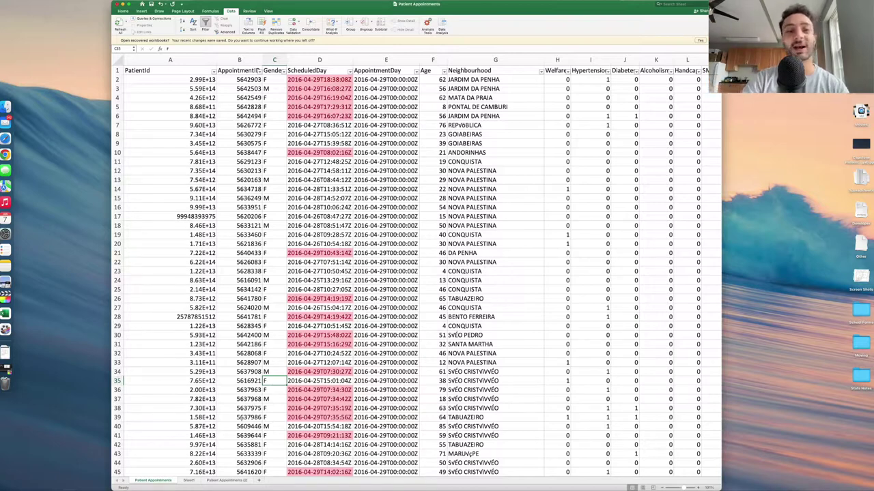
right_click(156, 481)
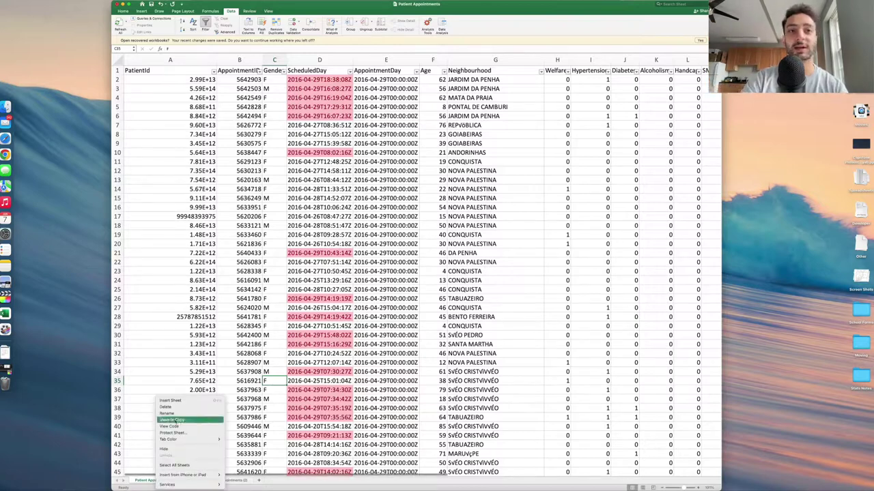
click(179, 420)
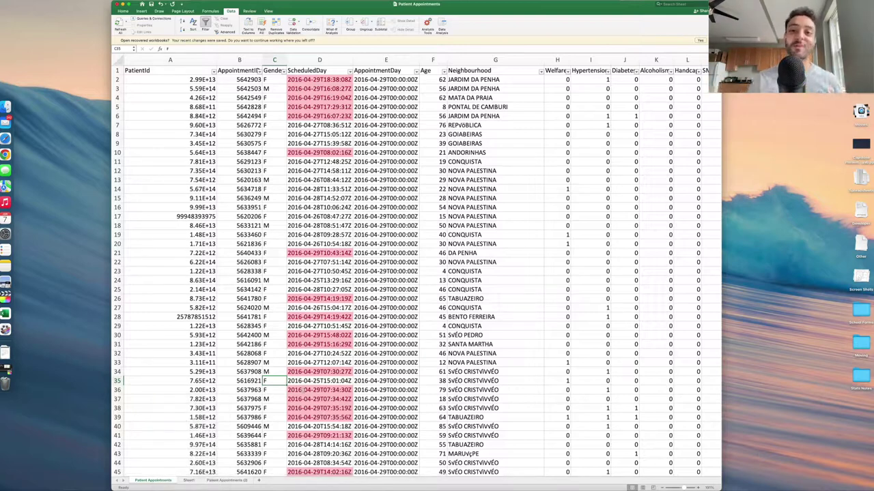
- Delete Sheet1, which holds the pasted data, from the workbook
click(188, 481)
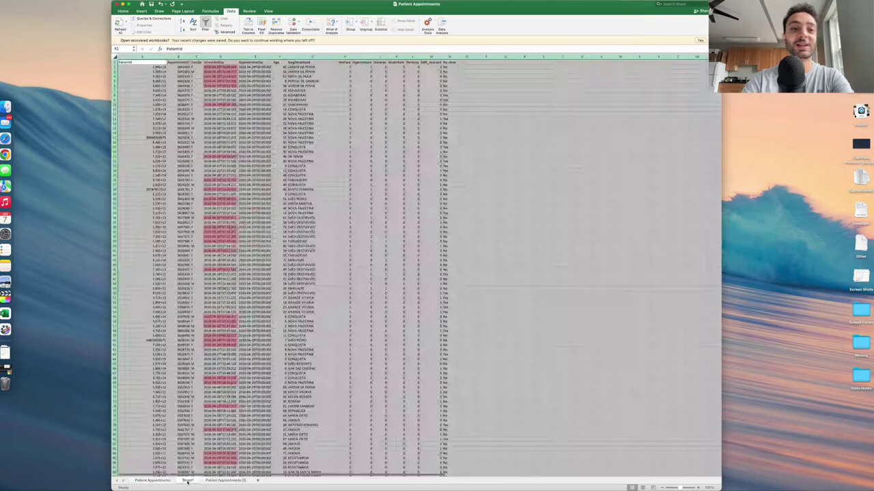
right_click(187, 481)
click(210, 408)
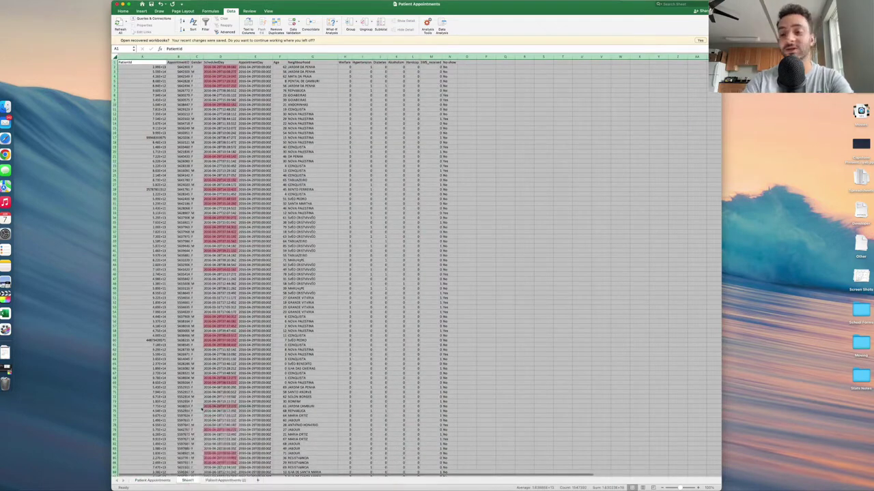
key(Return)
- Open the Patient Appointments (2) copy and compare it with the original Patient Appointments sheet
click(162, 481)
click(195, 482)
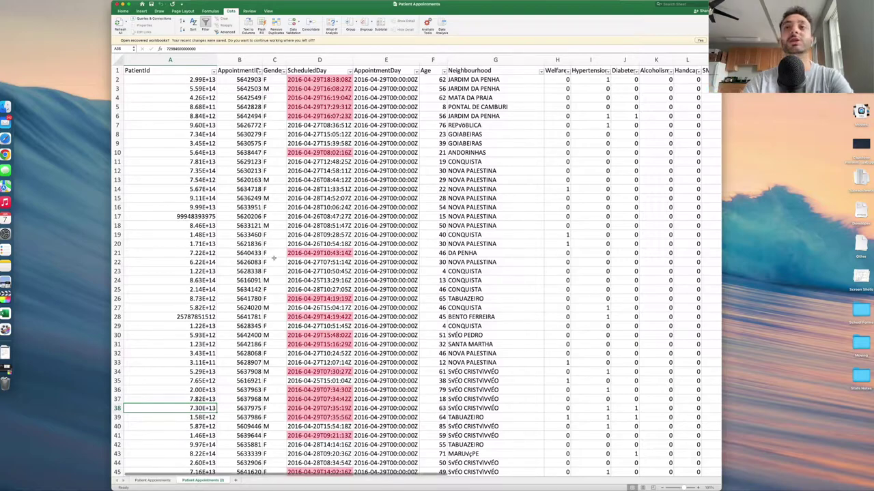
scroll(280, 232, down, 2)
scroll(280, 232, up, 3)
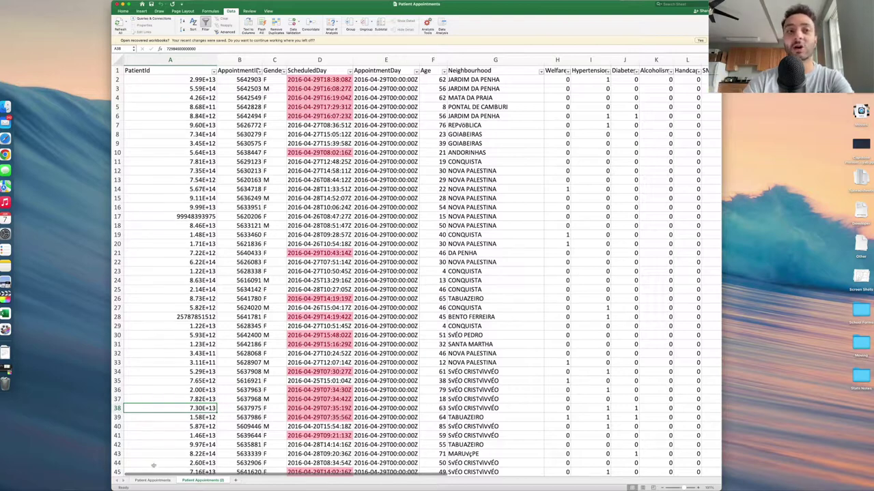
click(156, 481)
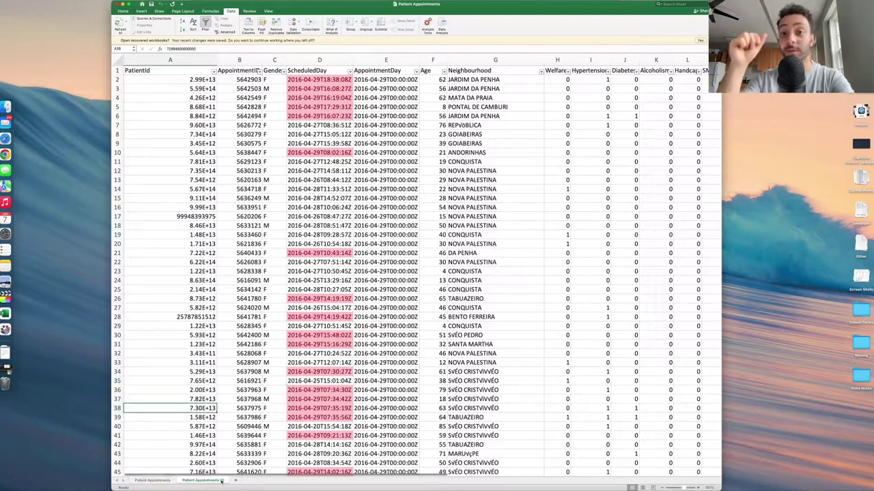
- Examine the records and PatientId column in Patient Appointments (2) to judge which rows could be duplicates
drag(117, 80, 117, 143)
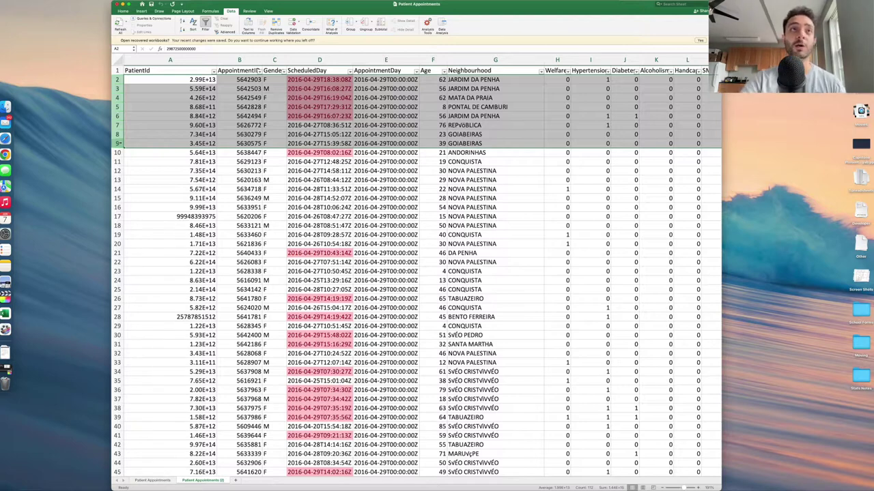
click(118, 79)
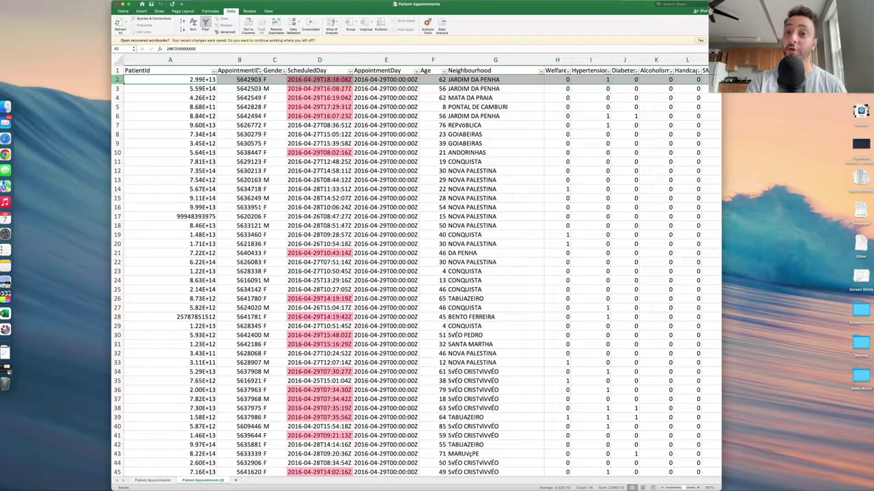
click(171, 80)
key(Down)
key(Down)
key(Down)
key(Down)
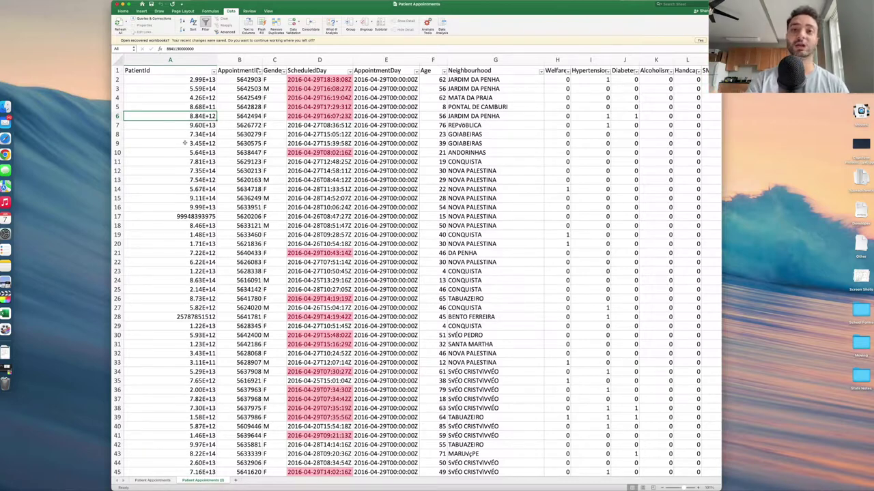
drag(184, 143, 191, 343)
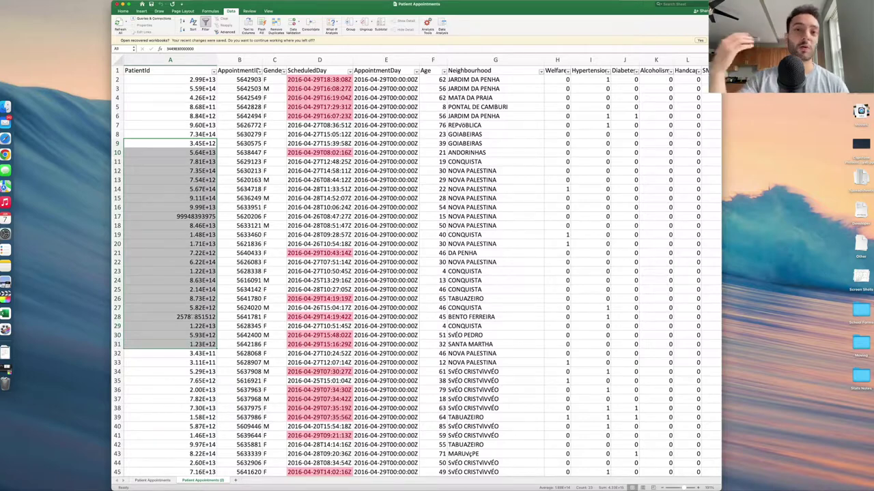
drag(118, 189, 124, 291)
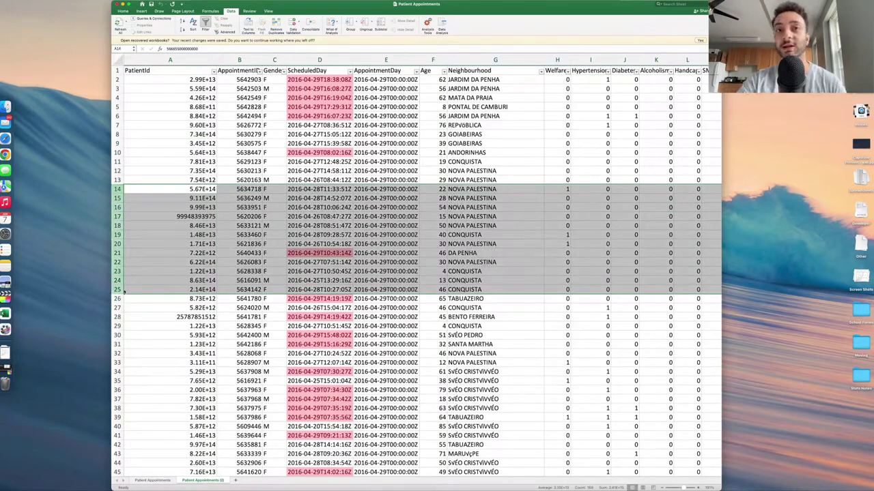
click(159, 243)
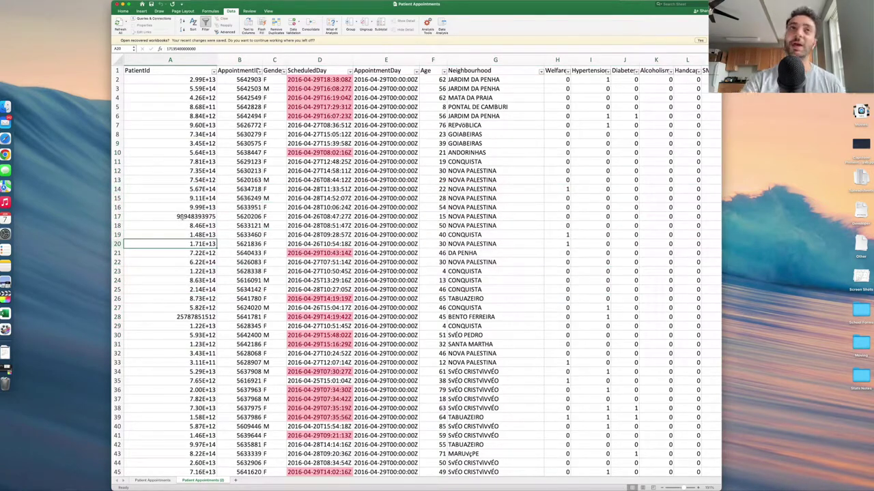
click(170, 59)
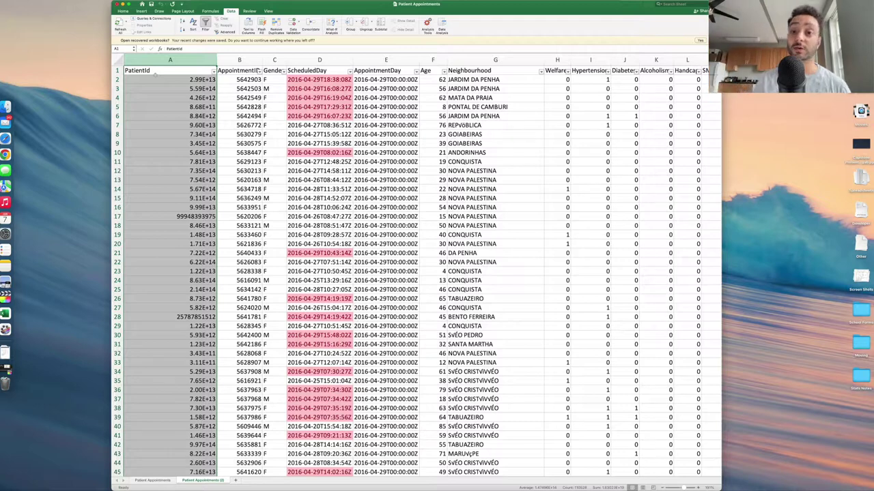
- Widen the AppointmentID column slightly so that its full header fits
click(183, 81)
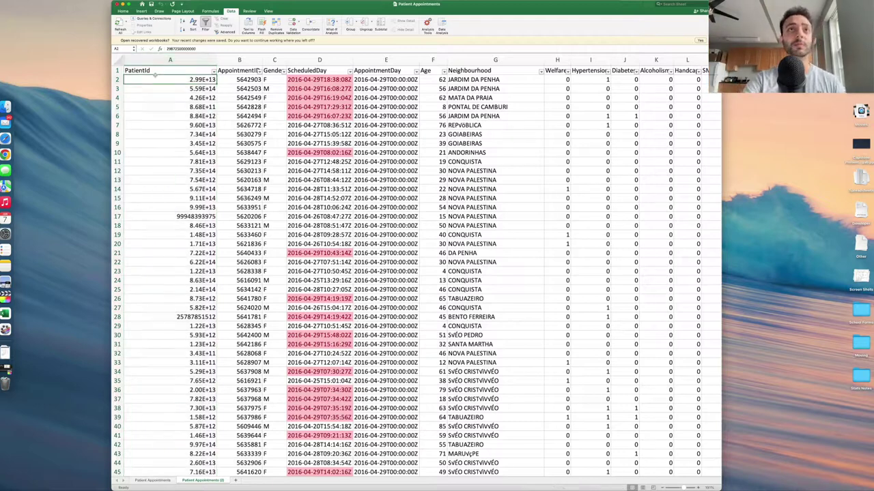
click(240, 81)
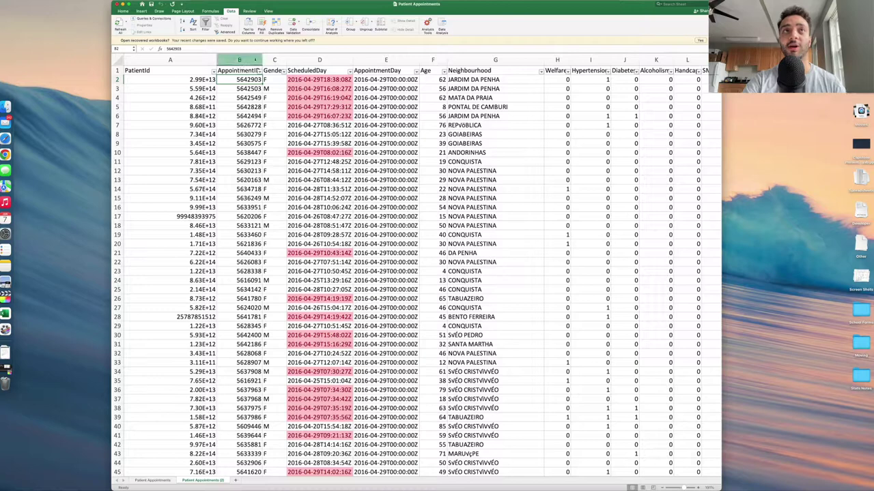
drag(263, 59, 269, 59)
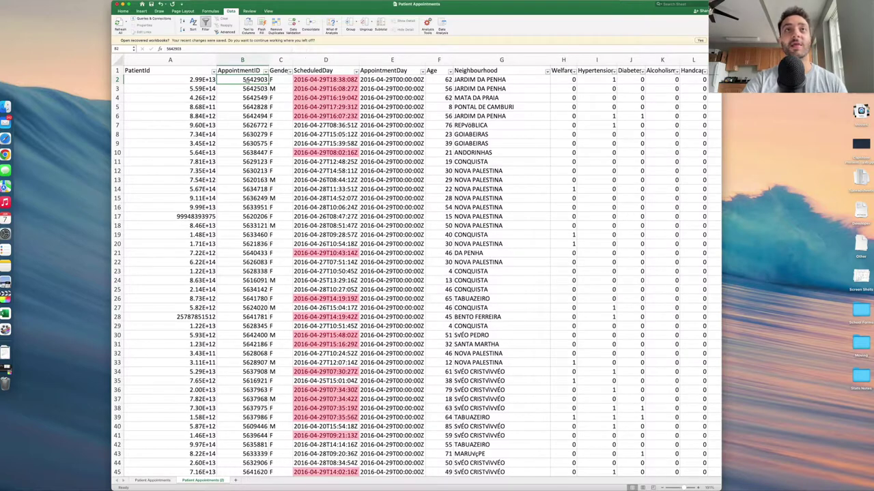
- Examine the AppointmentID values and their rows to judge whether each appointment is unique
key(Down)
key(Down)
key(Down)
key(Down)
key(Down)
key(Down)
key(Down)
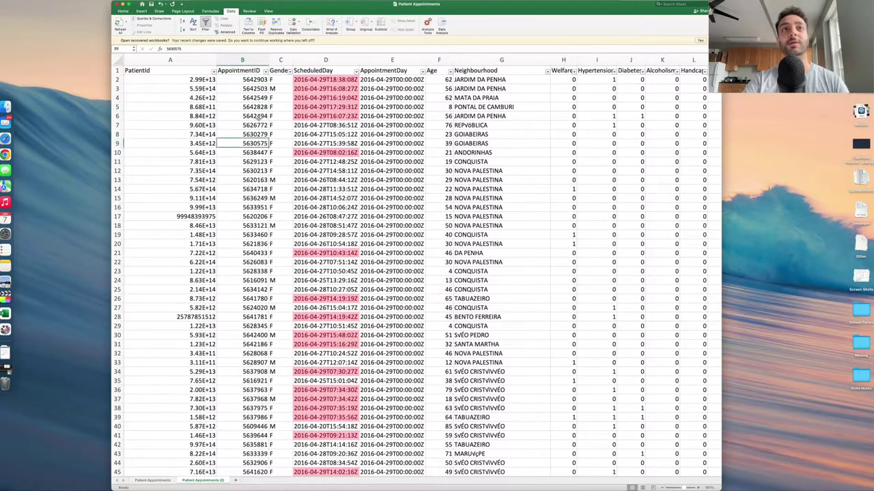
scroll(257, 117, down, 13)
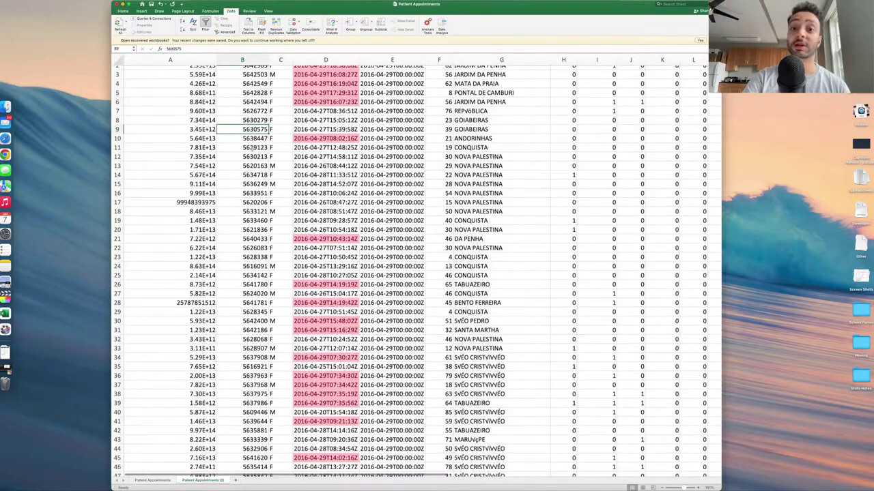
scroll(252, 149, up, 13)
drag(118, 89, 116, 216)
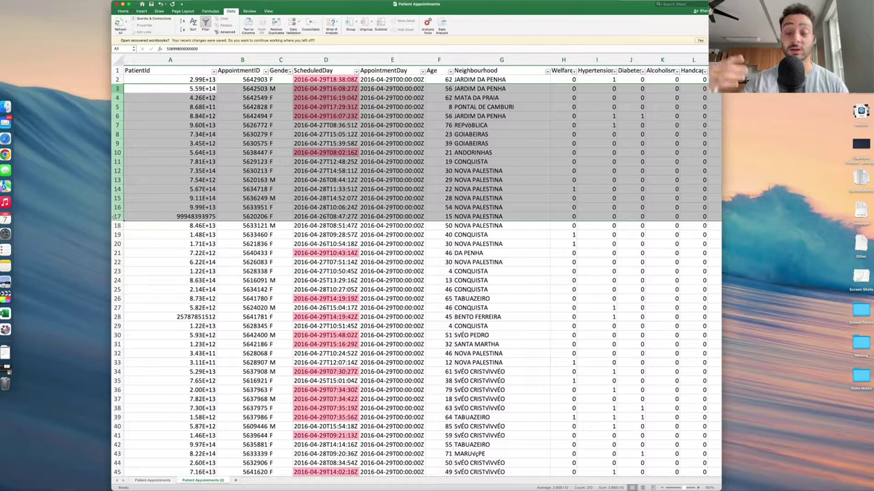
drag(254, 88, 252, 178)
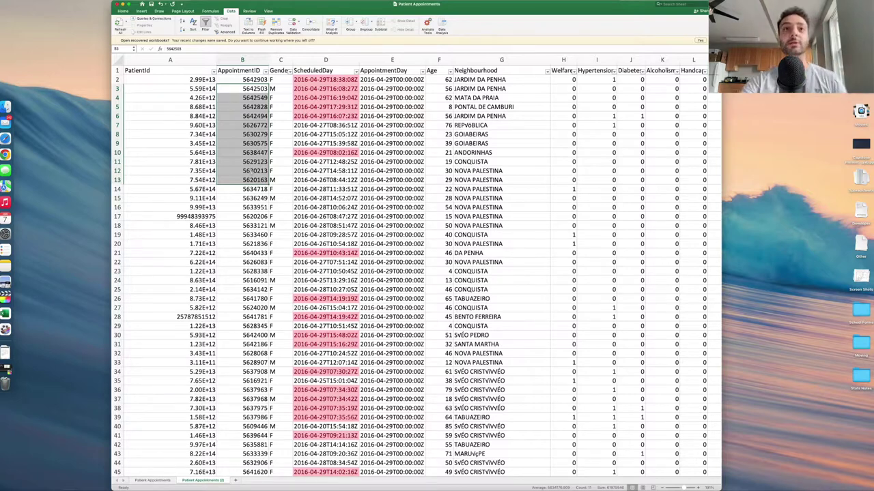
click(249, 170)
- Select the whole Patient Appointments (2) sheet, open Remove Duplicates and review the columns offered for comparison
click(115, 58)
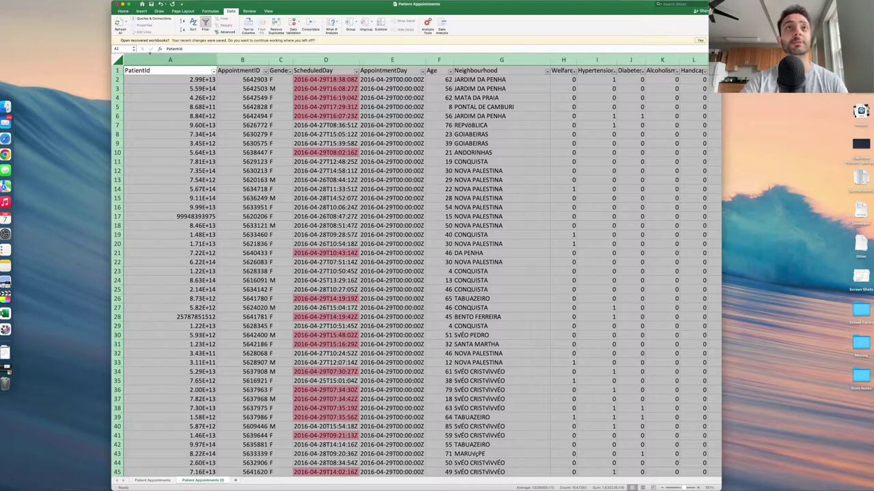
click(276, 24)
drag(597, 79, 385, 161)
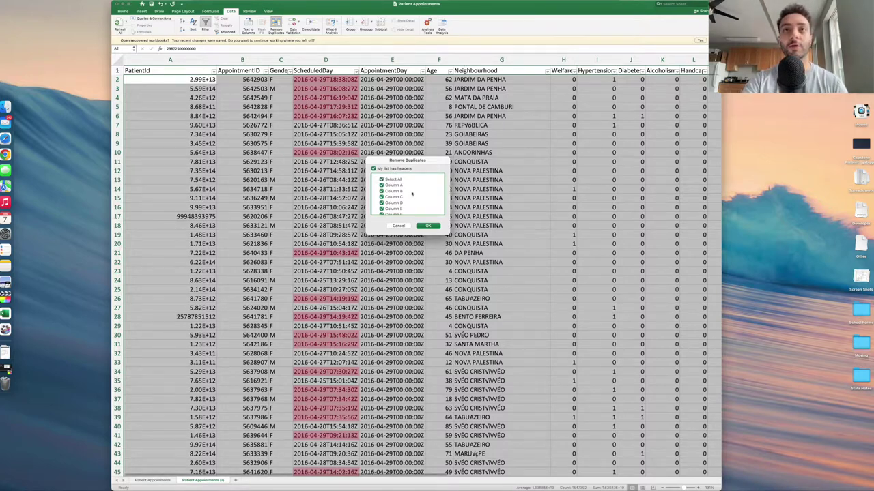
scroll(410, 194, down, 2)
scroll(411, 194, up, 2)
scroll(412, 194, down, 2)
scroll(409, 192, up, 2)
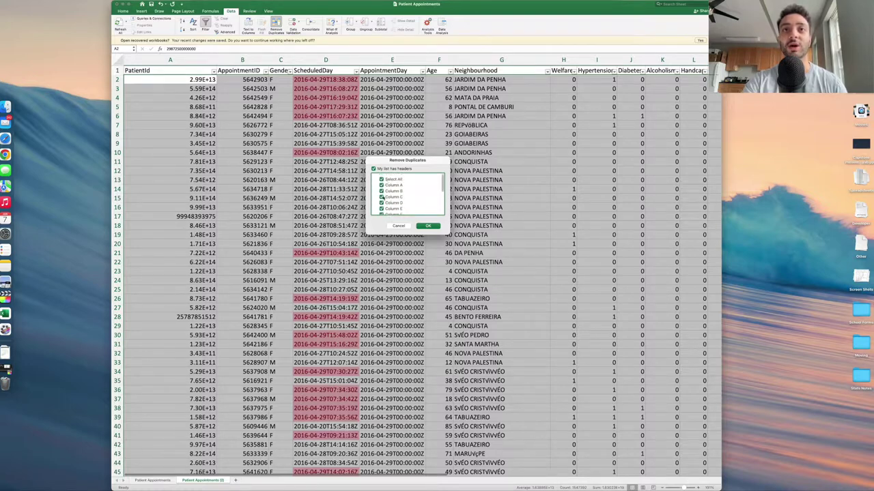
scroll(386, 194, down, 2)
scroll(385, 194, up, 2)
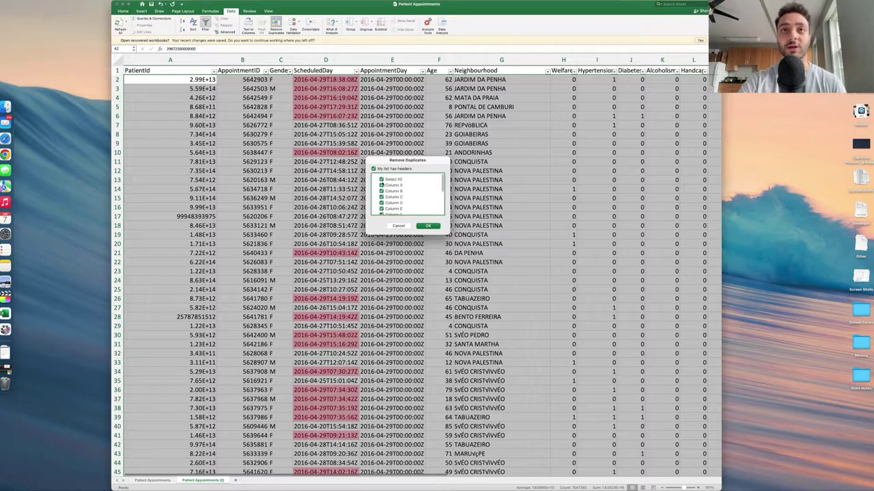
- Remove duplicate rows by comparing only Column A, treating the first row as headers
click(382, 179)
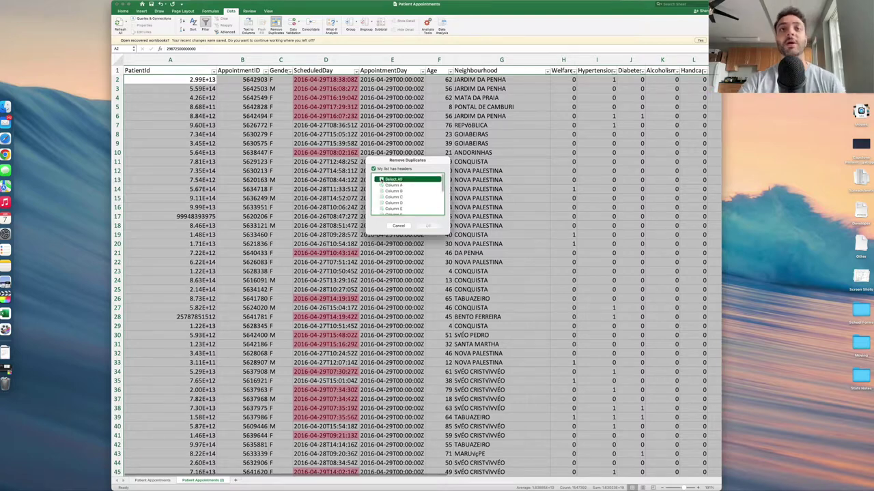
click(381, 186)
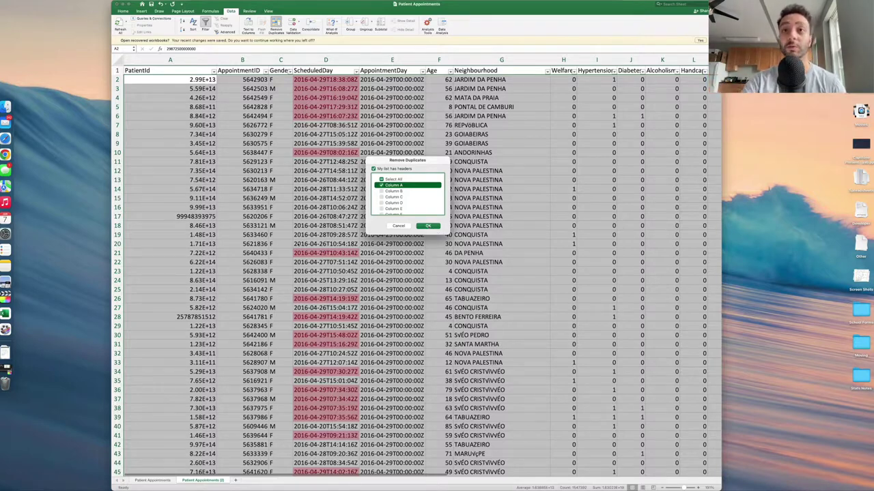
click(428, 226)
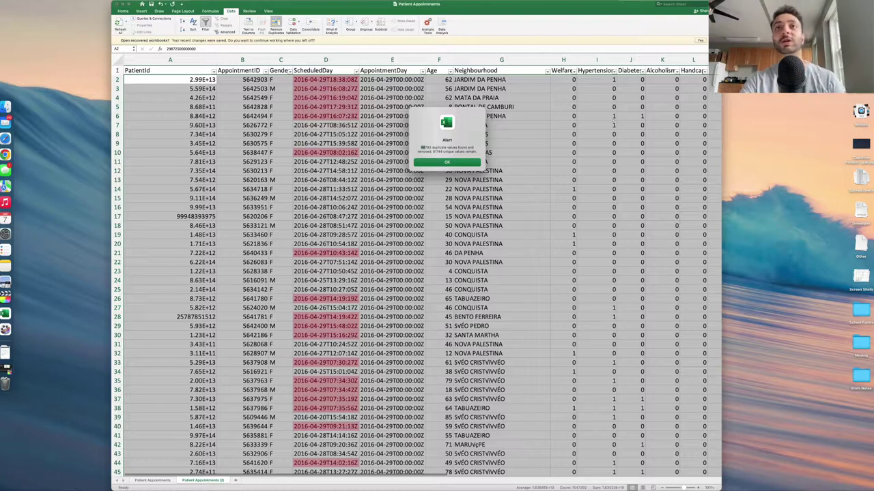
click(446, 162)
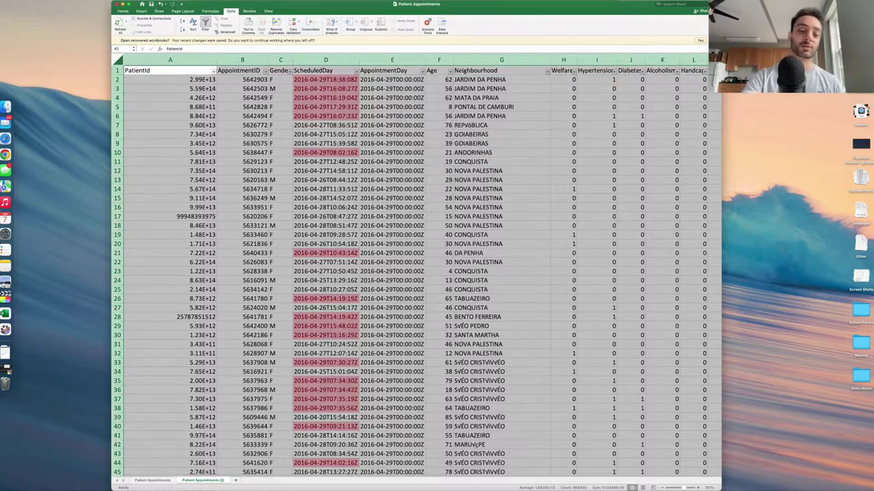
- Undo the duplicate removal based on Column A
click(429, 216)
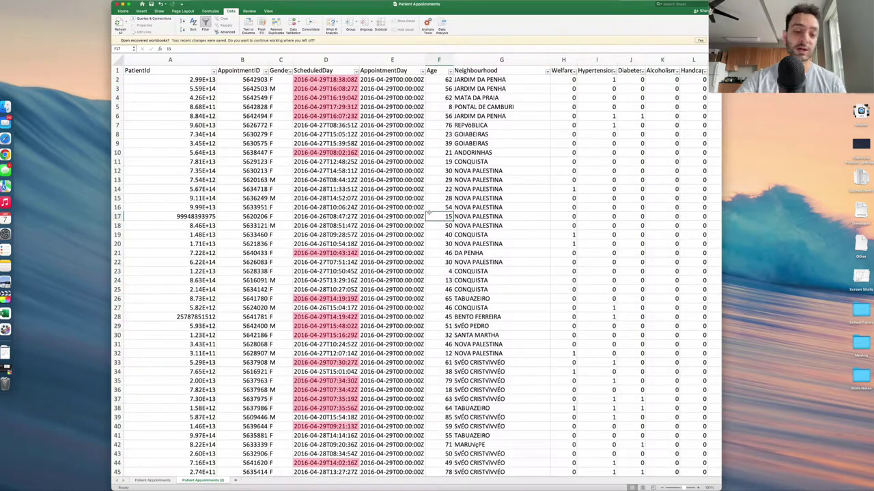
key(super+z)
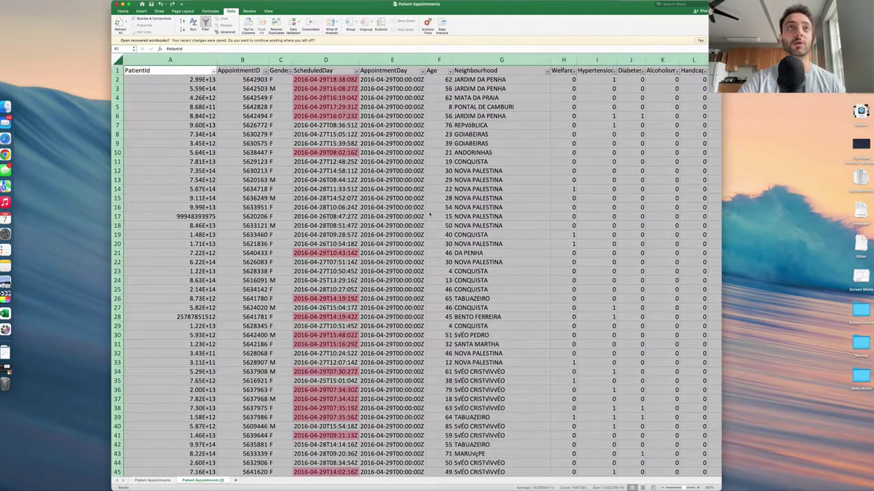
click(331, 225)
- Run Remove Duplicates on the sheet's data with headers, comparing only Column B
click(208, 143)
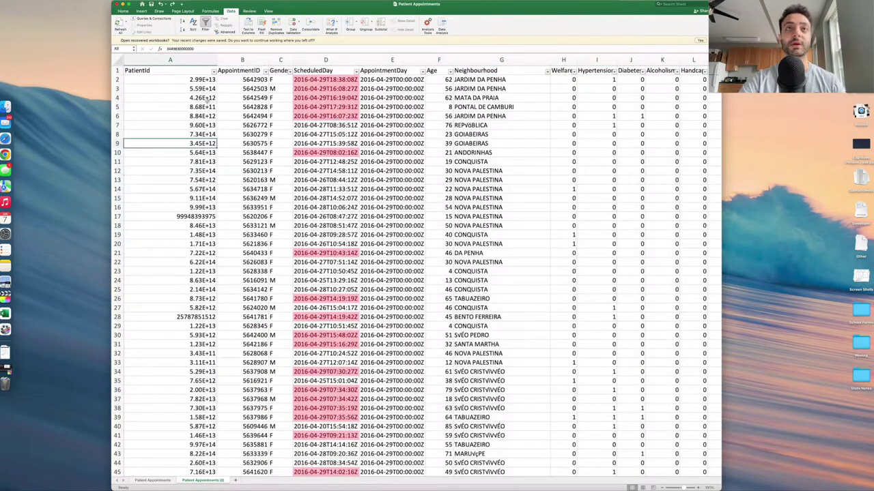
click(192, 63)
click(208, 135)
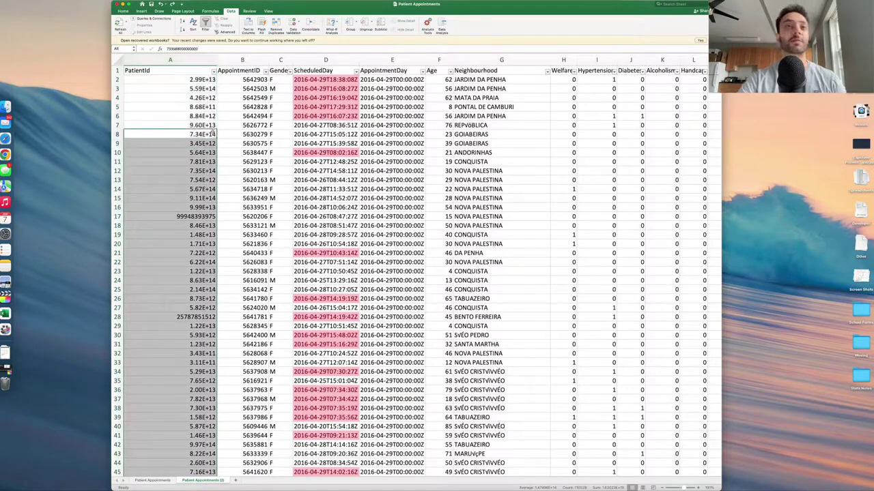
click(225, 107)
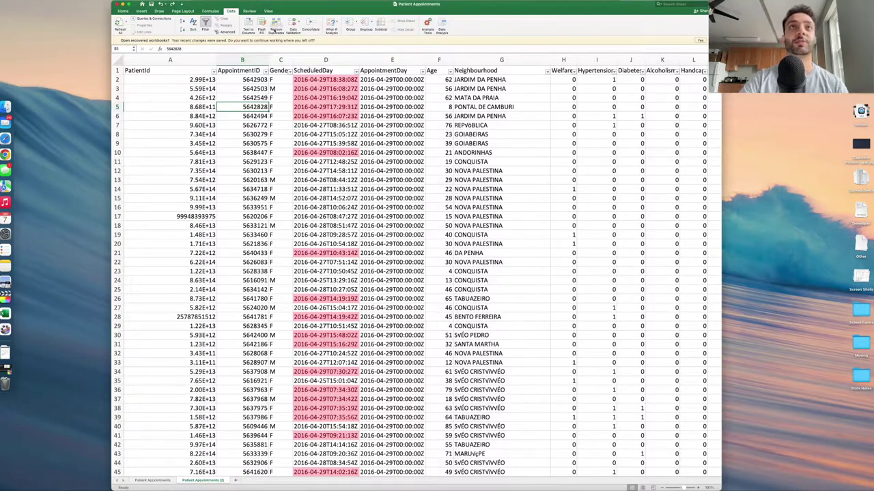
click(275, 26)
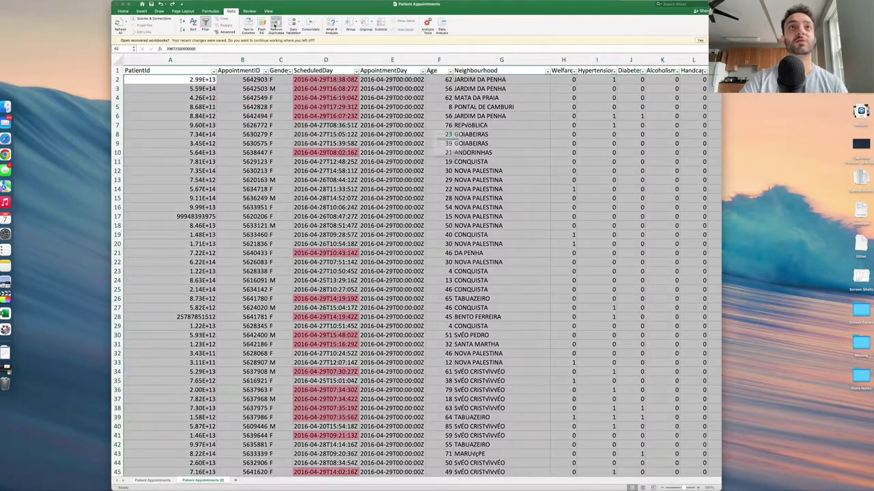
click(420, 126)
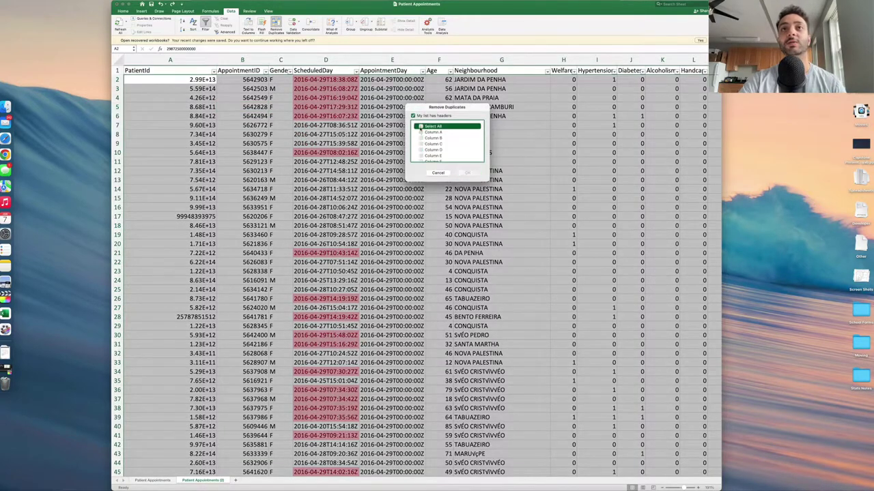
click(421, 138)
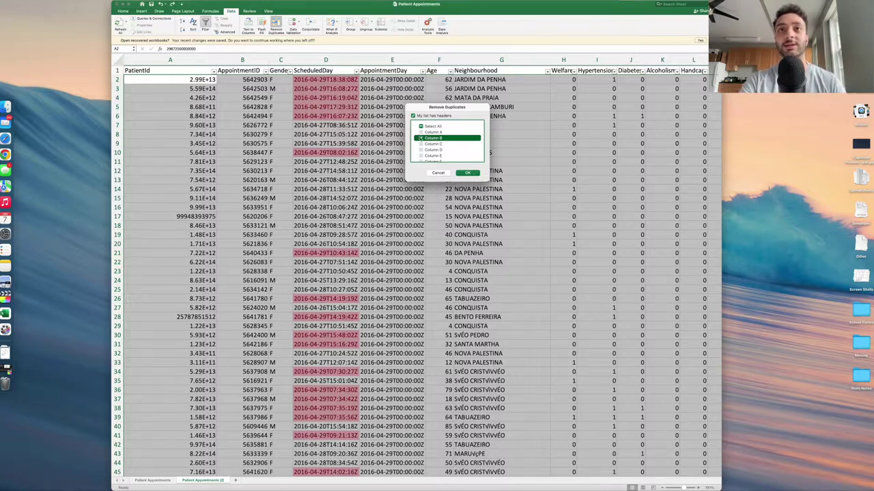
click(467, 172)
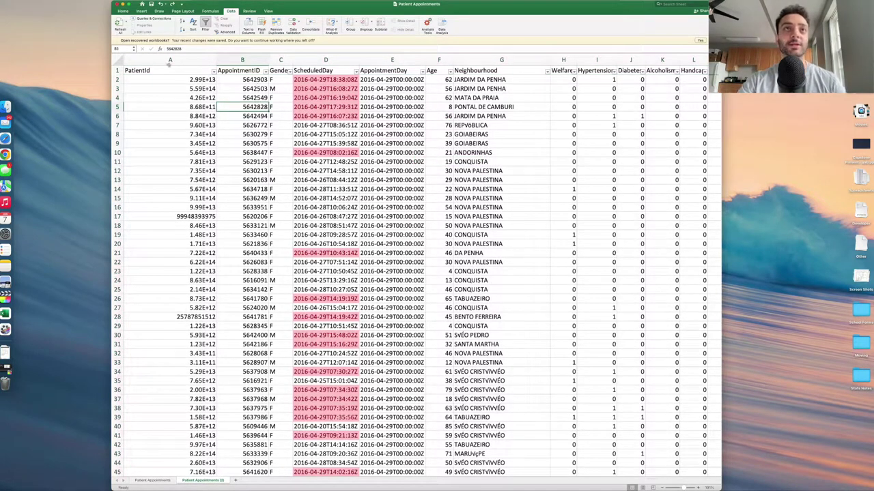
- Examine the comparison columns that Remove Duplicates offers for the whole sheet, and cancel without removing anything
click(127, 60)
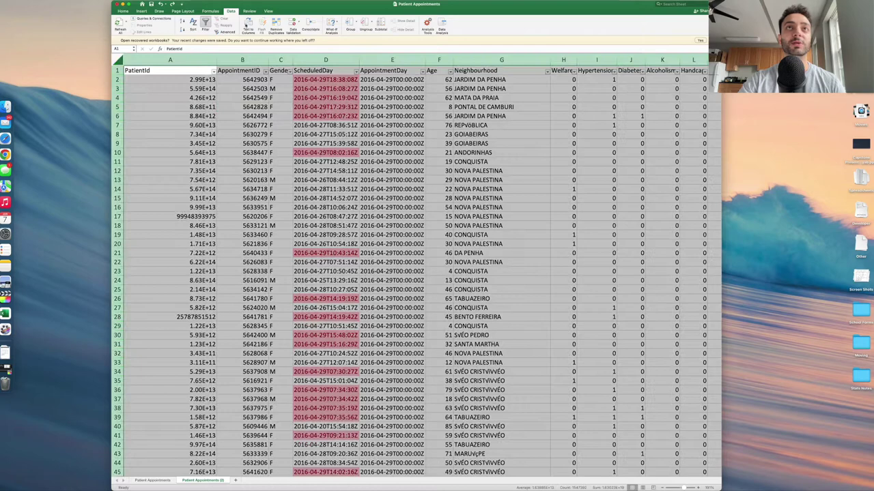
click(276, 25)
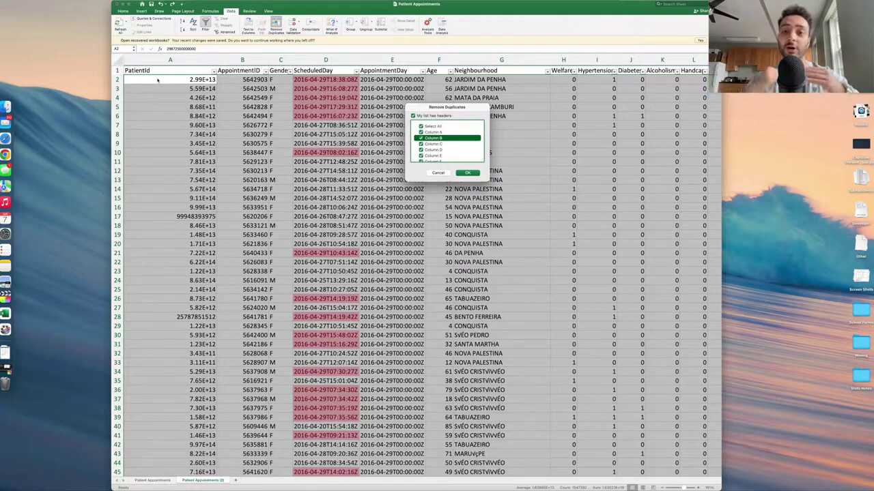
scroll(432, 149, down, 1)
scroll(434, 140, up, 1)
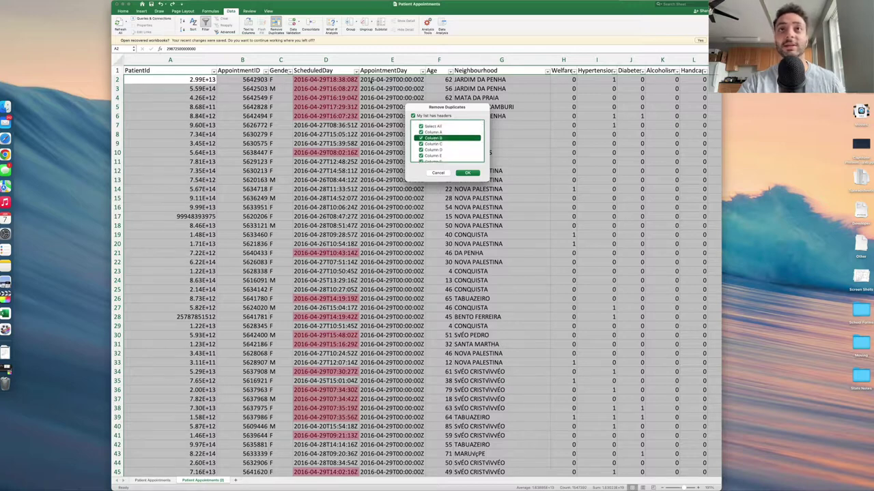
scroll(452, 142, down, 5)
scroll(452, 142, up, 5)
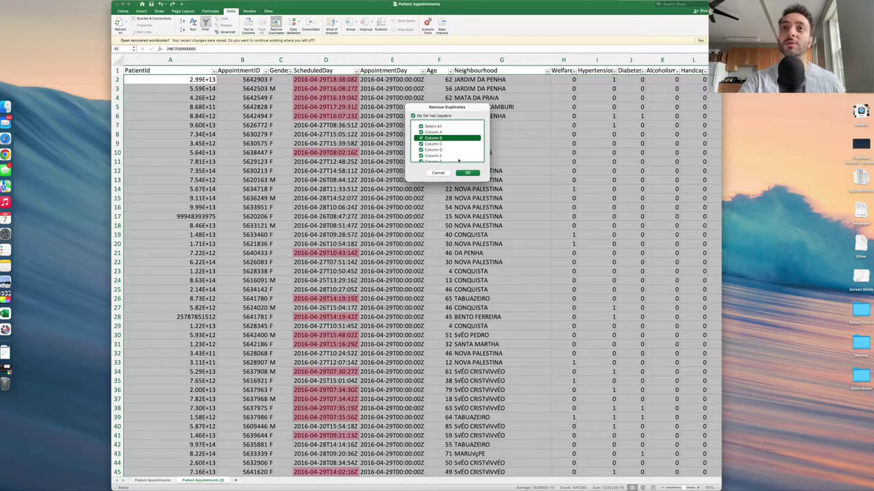
scroll(458, 159, down, 1)
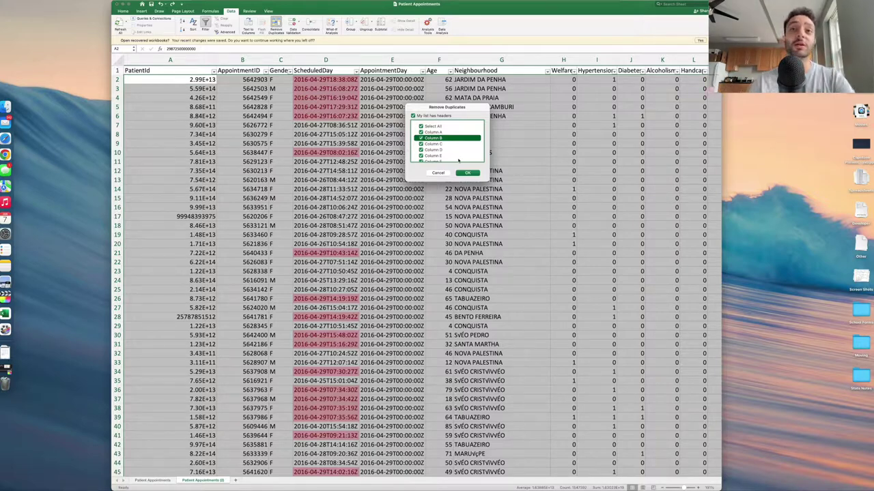
scroll(459, 161, down, 5)
scroll(459, 161, up, 5)
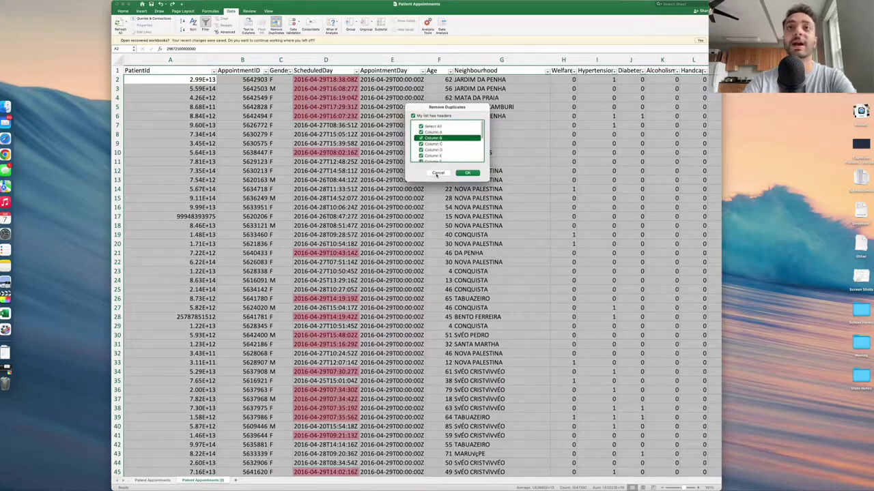
click(437, 174)
scroll(436, 175, down, 5)
scroll(437, 175, up, 5)
scroll(415, 272, down, 12)
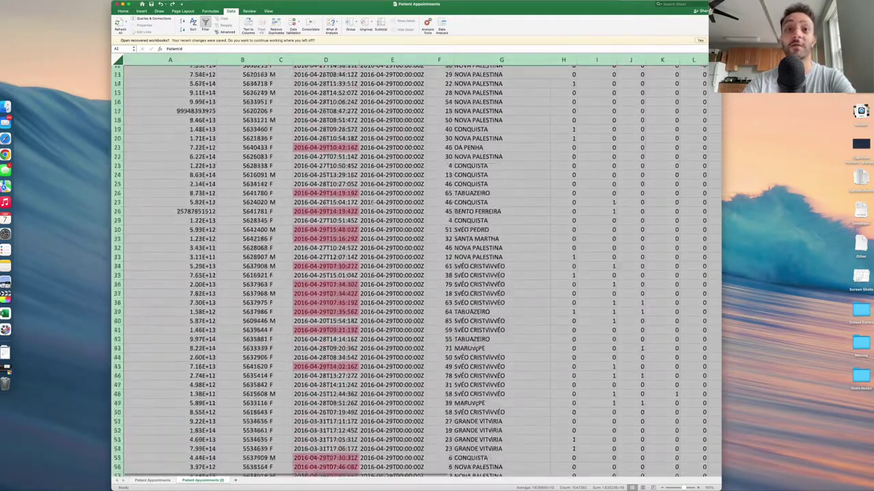
scroll(415, 272, up, 1)
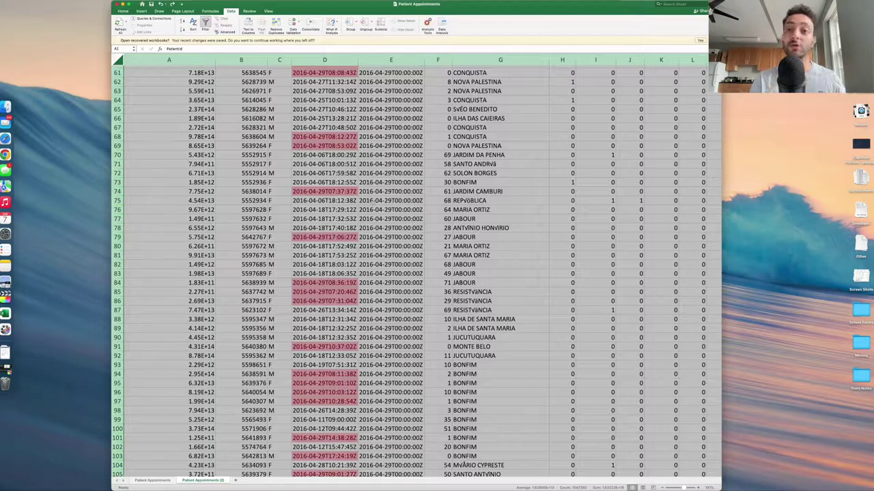
scroll(409, 273, up, 20)
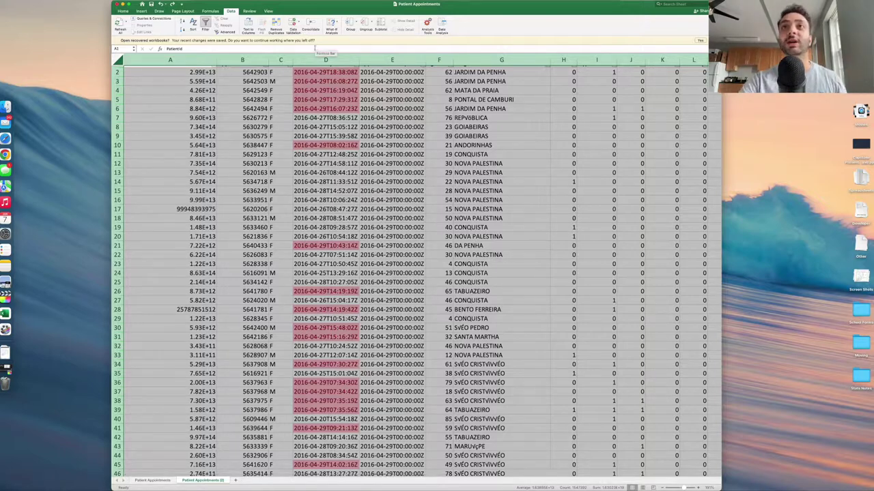
scroll(325, 62, up, 1)
click(478, 60)
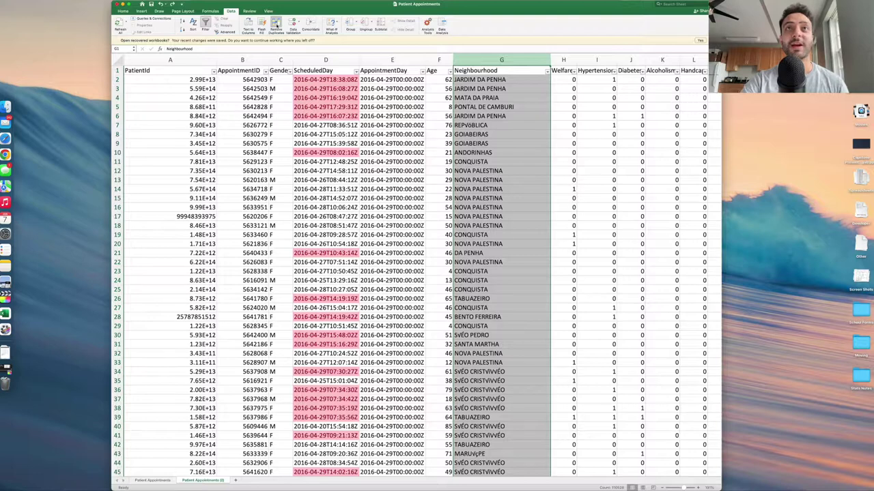
click(276, 26)
click(423, 163)
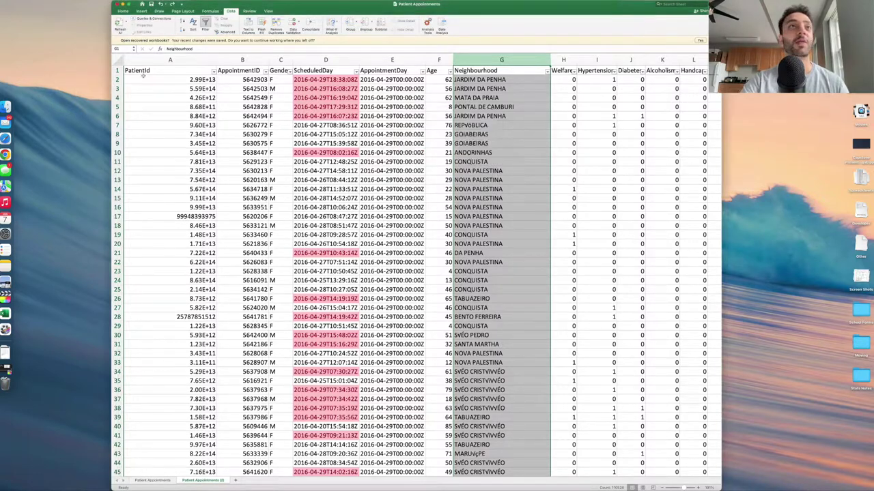
- Remove duplicate rows across the whole sheet by comparing only Column G, with headers, and review the remaining rows
click(116, 60)
click(277, 26)
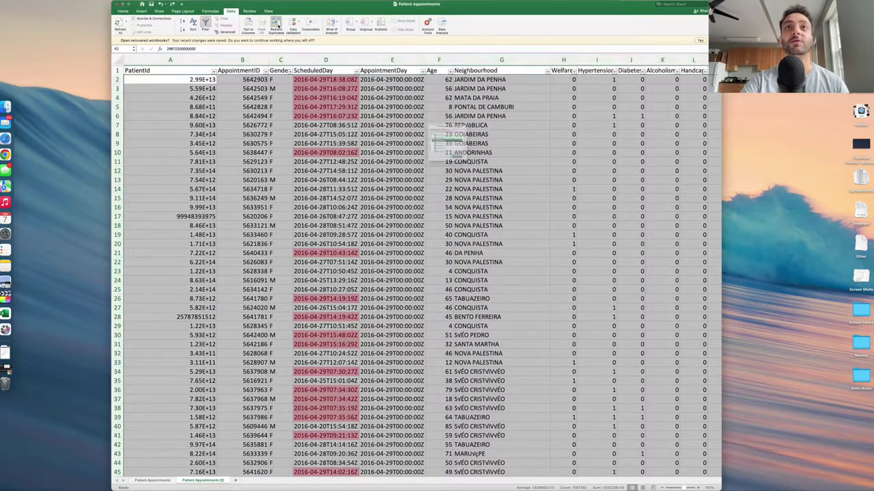
click(420, 126)
scroll(447, 140, down, 3)
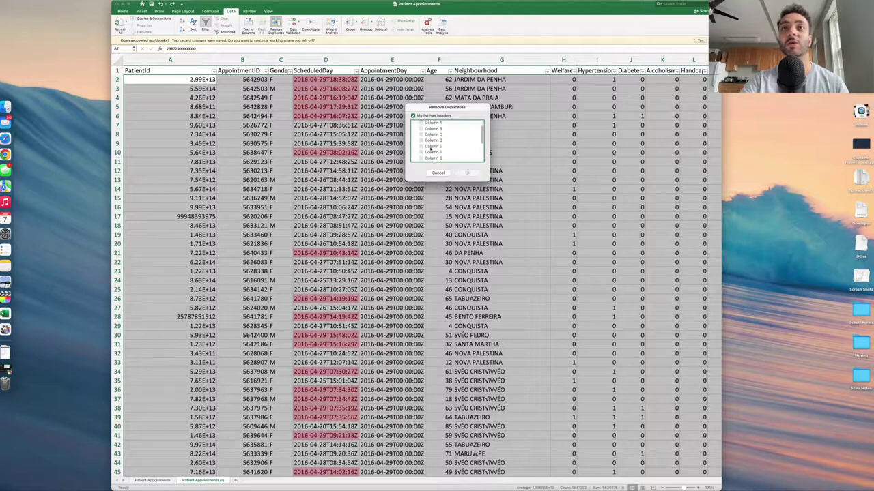
click(421, 155)
click(467, 172)
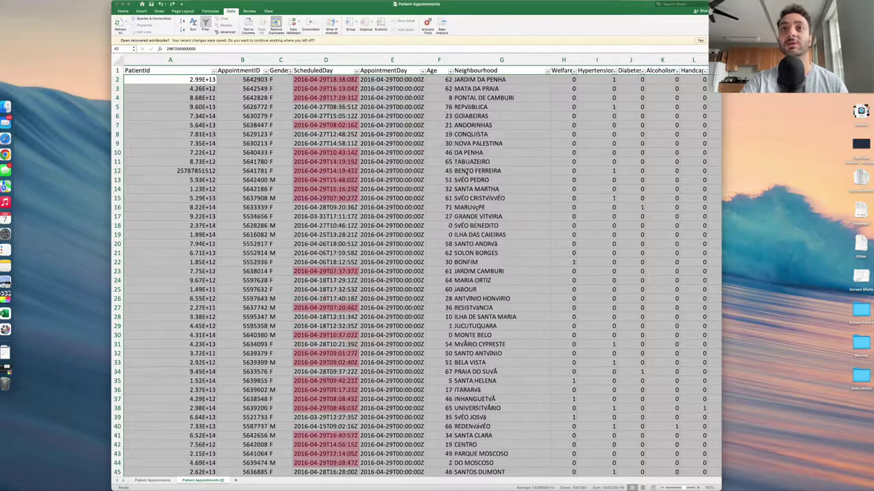
click(463, 162)
scroll(466, 135, down, 20)
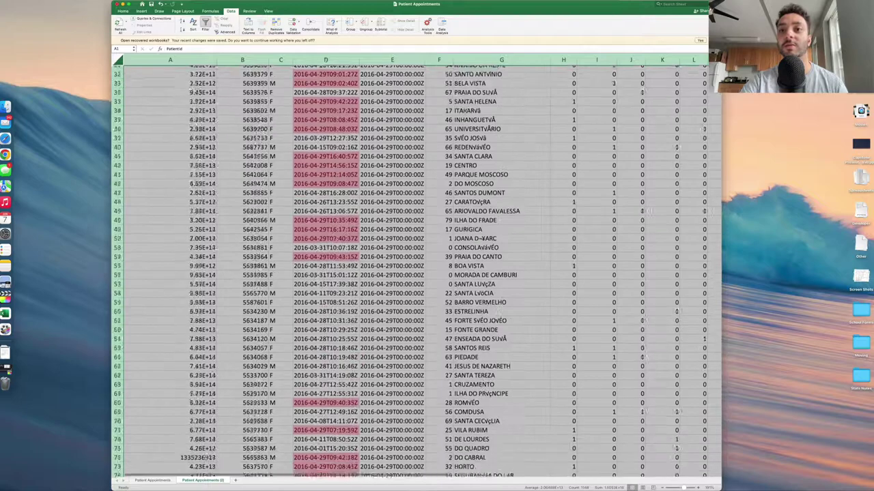
scroll(466, 135, up, 20)
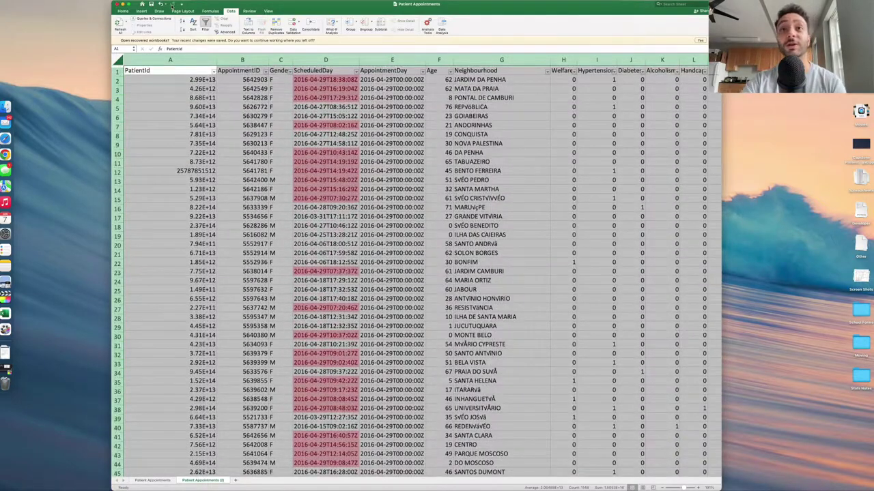
scroll(410, 273, down, 3)
scroll(410, 273, up, 3)
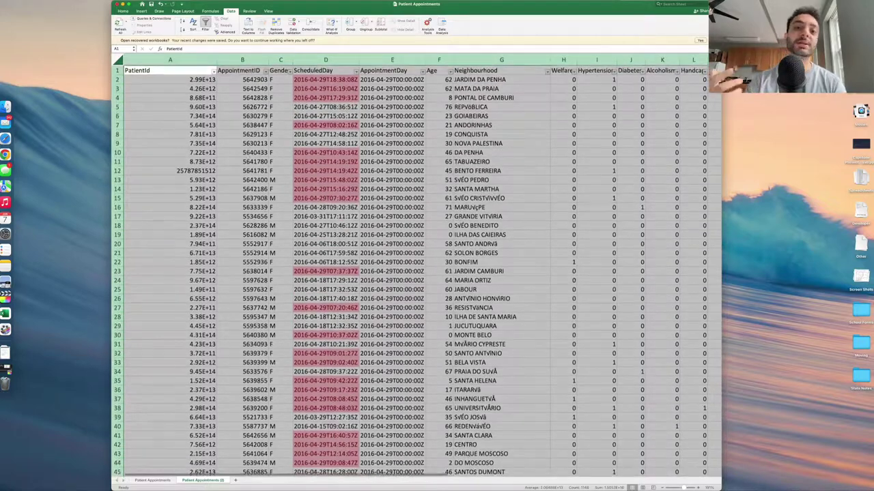